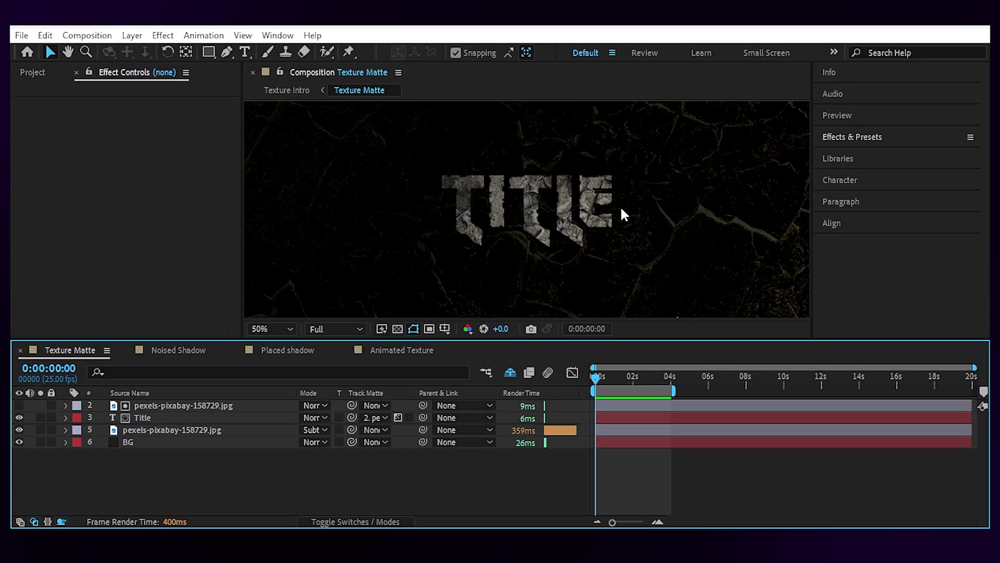
Zoom the Texture Matte viewer out to 25% so the whole frame shows.
{"action": "key", "text": "comma"}
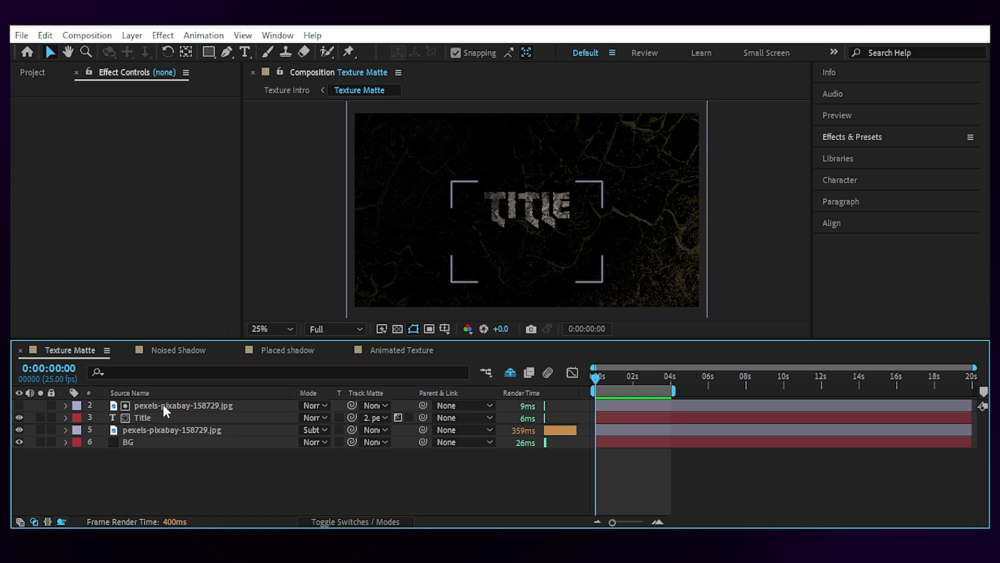
Preview the stone texture layer up close, then hide it again.
{"action": "left_click", "coordinate": [163, 405]}
{"action": "left_click", "coordinate": [18, 406]}
{"action": "key", "text": "period"}
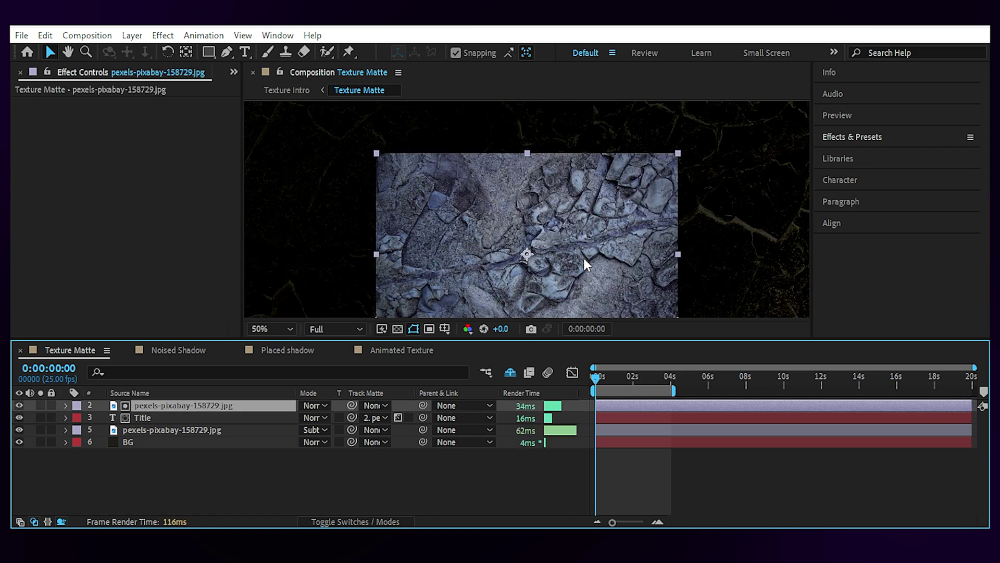
{"action": "key", "text": "comma"}
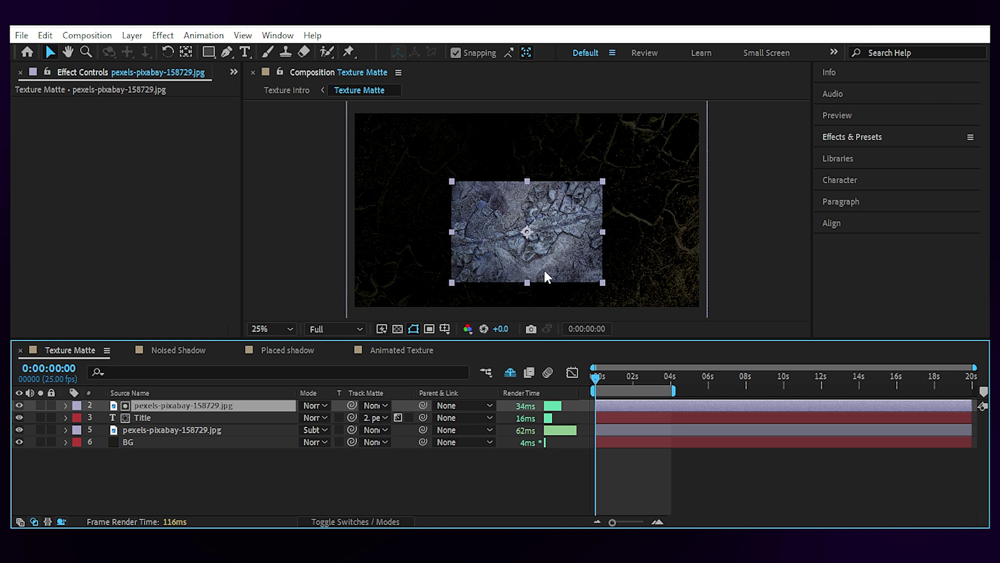
{"action": "left_click", "coordinate": [18, 405]}
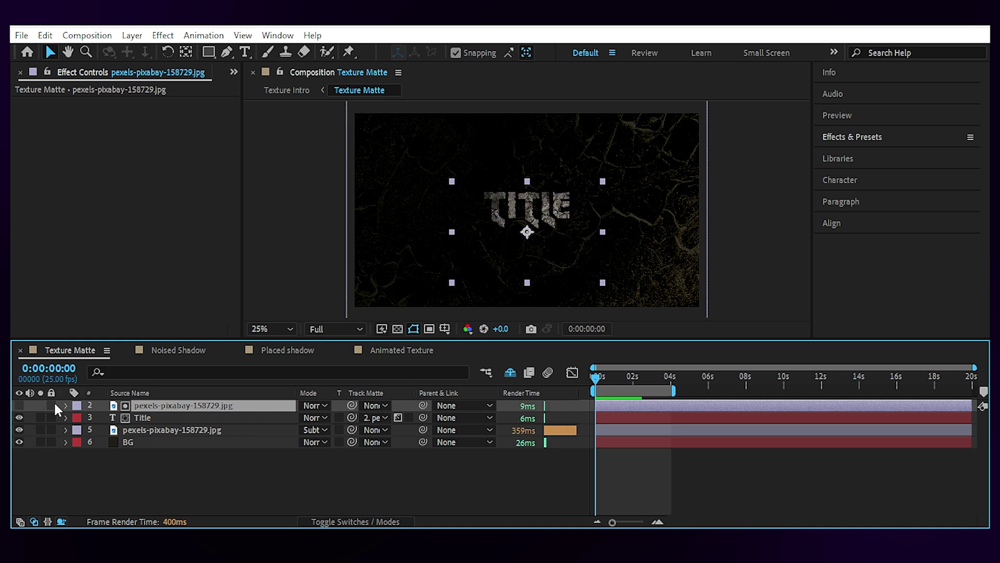
Bring back the track matte columns and clear the Title layer's existing matte.
{"action": "left_click", "coordinate": [192, 417]}
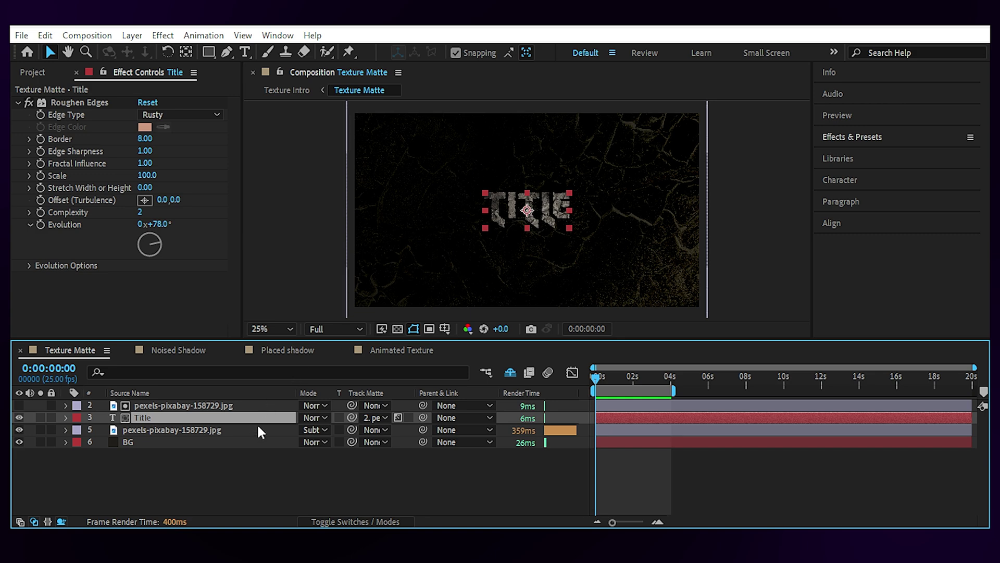
{"action": "left_click", "coordinate": [371, 522]}
{"action": "left_click", "coordinate": [371, 522]}
{"action": "left_click", "coordinate": [373, 417]}
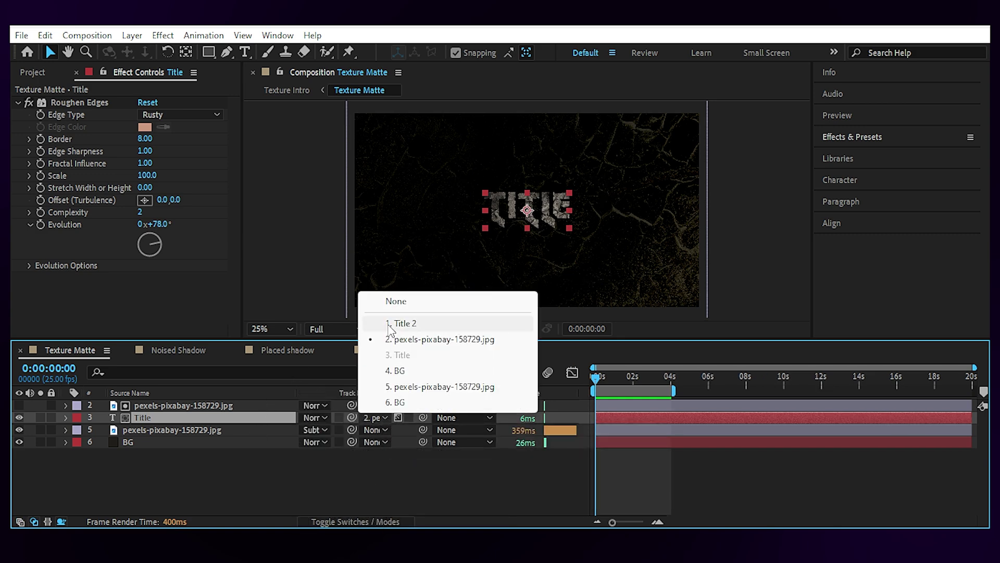
{"action": "key", "text": "Escape"}
{"action": "left_click", "coordinate": [591, 230]}
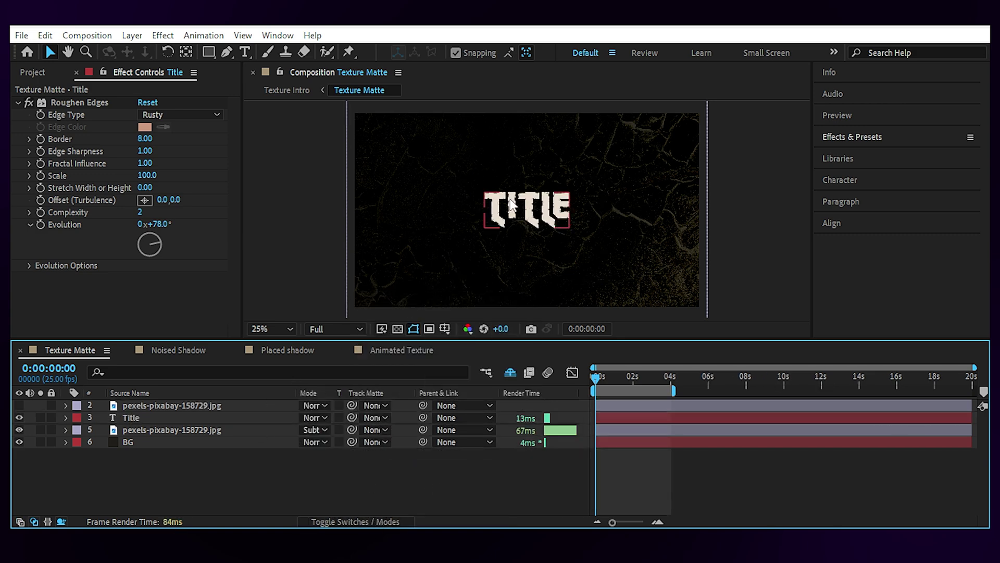
{"action": "scroll", "coordinate": [480, 309], "scroll_direction": "up", "scroll_amount": 2}
{"action": "scroll", "coordinate": [487, 255], "scroll_direction": "down", "scroll_amount": 2}
Matte the Title with the stone texture layer, trying Alpha before settling on Luma.
{"action": "left_click", "coordinate": [355, 414]}
{"action": "left_click", "coordinate": [381, 417]}
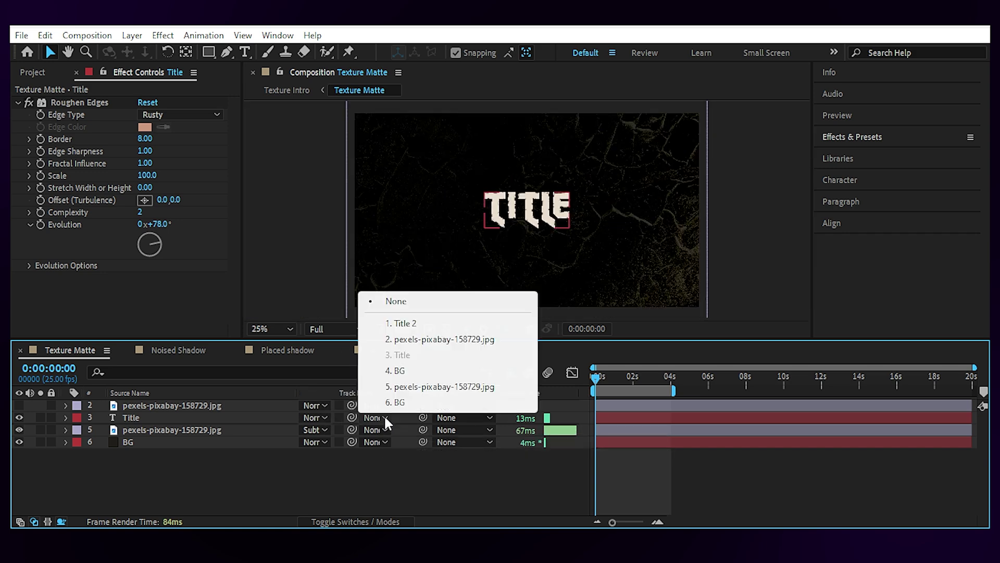
{"action": "left_click", "coordinate": [440, 340]}
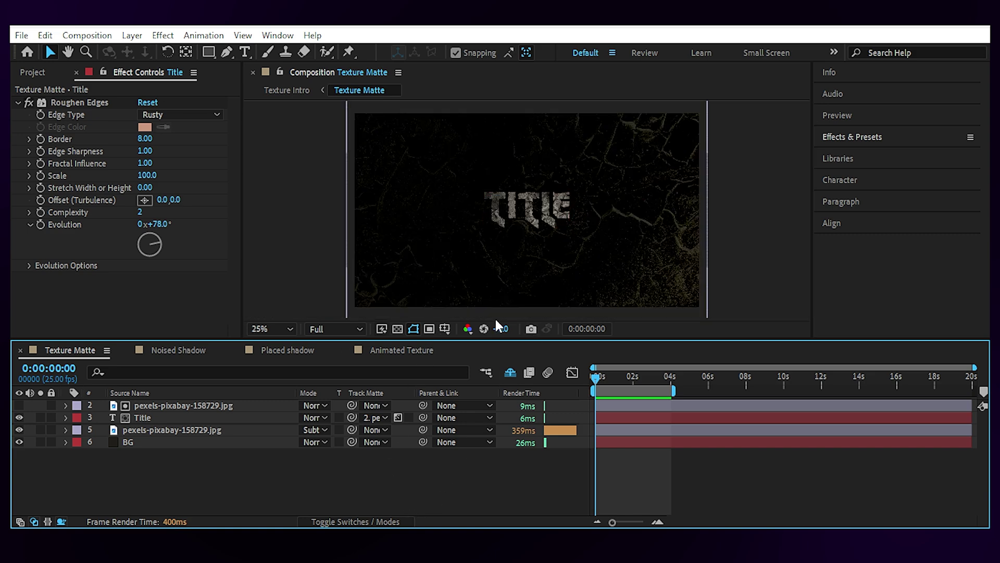
{"action": "left_click", "coordinate": [399, 417]}
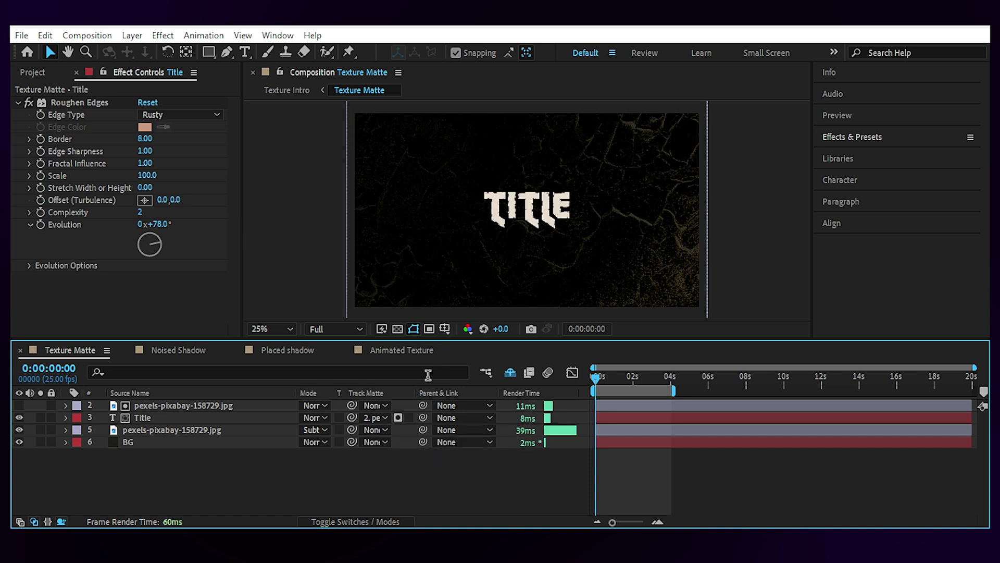
{"action": "left_click", "coordinate": [399, 419]}
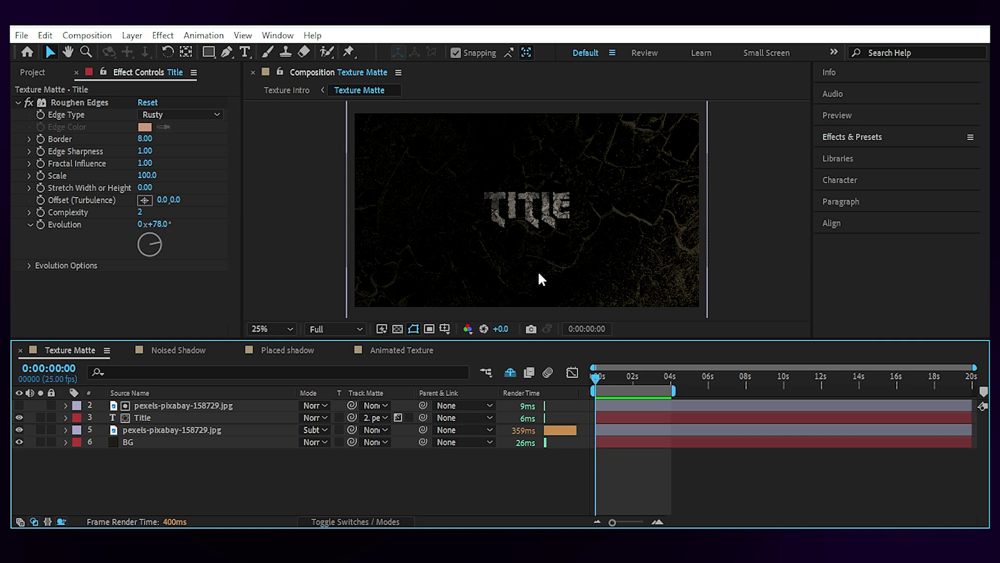
Toggle the matte inversion on and off, then show the stone texture layer.
{"action": "left_click", "coordinate": [408, 417]}
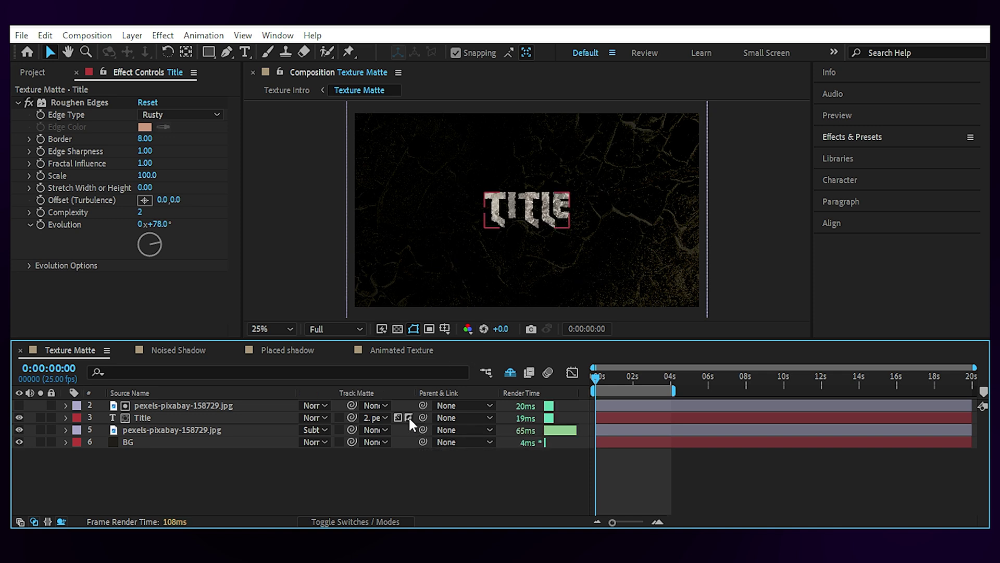
{"action": "left_click", "coordinate": [409, 417]}
{"action": "left_click", "coordinate": [19, 405]}
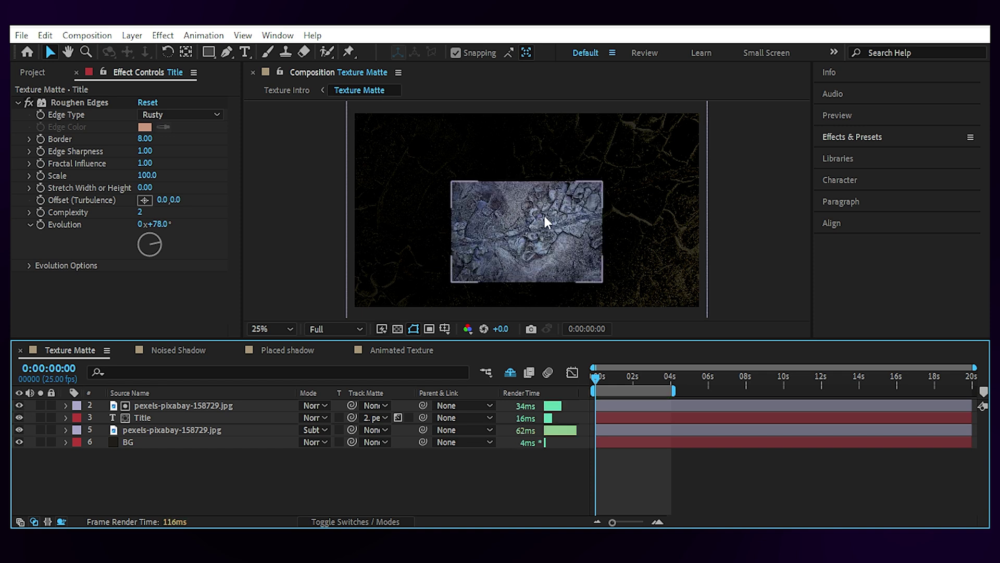
Hide the stone texture layer and set background texture layer 5 to Subtract.
{"action": "left_click", "coordinate": [18, 406]}
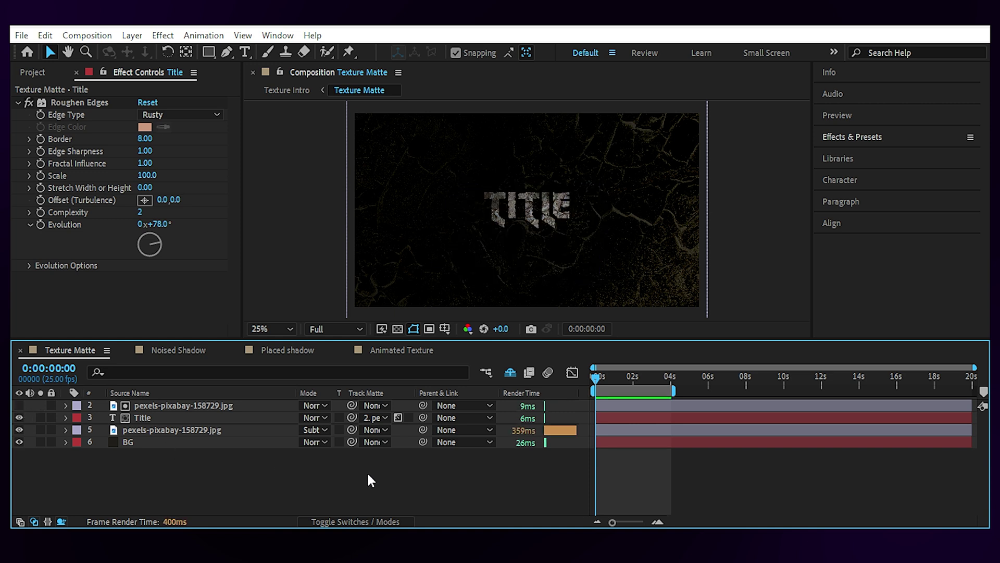
{"action": "left_click", "coordinate": [250, 429]}
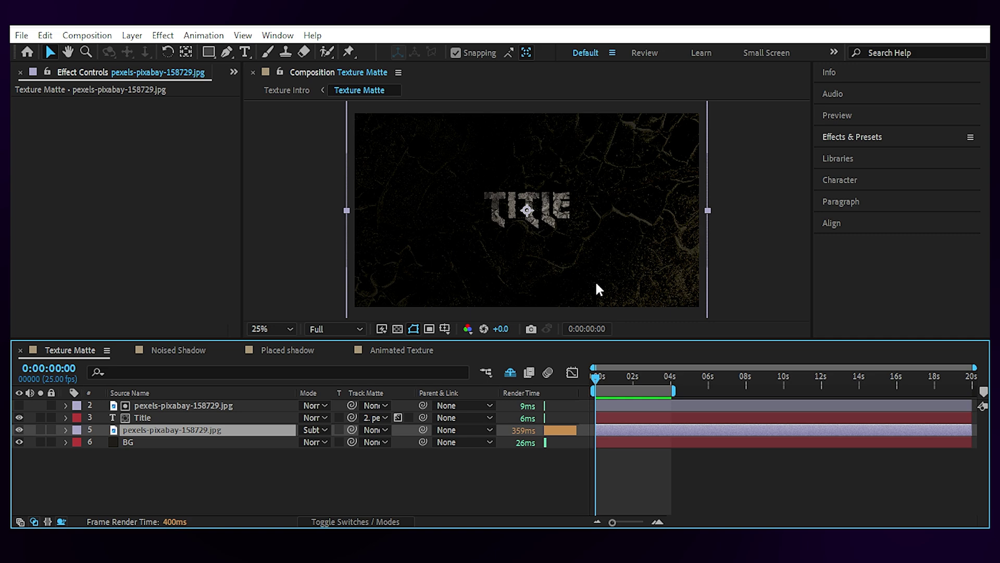
{"action": "left_click", "coordinate": [324, 431]}
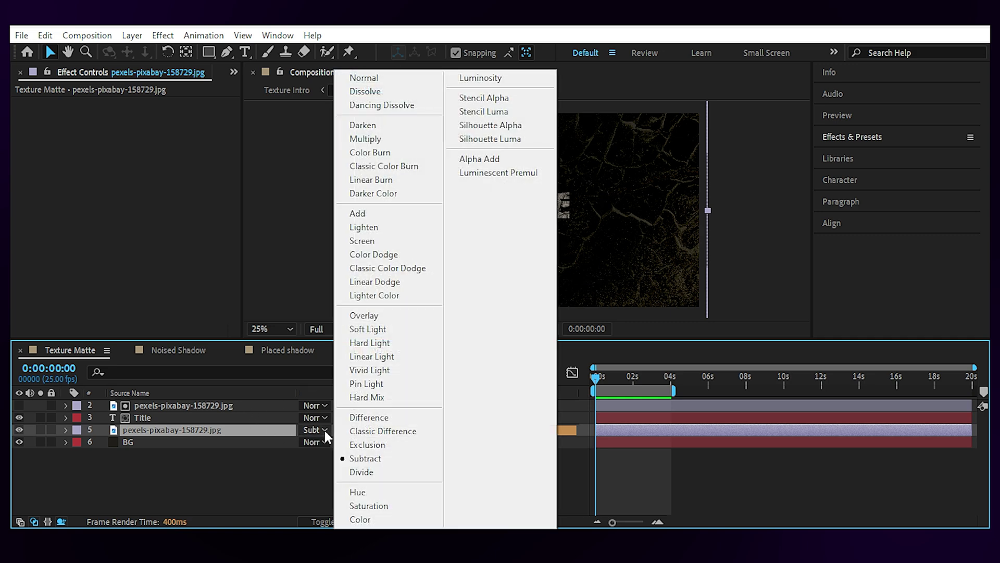
{"action": "left_click", "coordinate": [407, 460]}
Inspect BG's Gradient Ramp and Noise effects on their own, then turn layer 5 back on.
{"action": "left_click", "coordinate": [133, 441]}
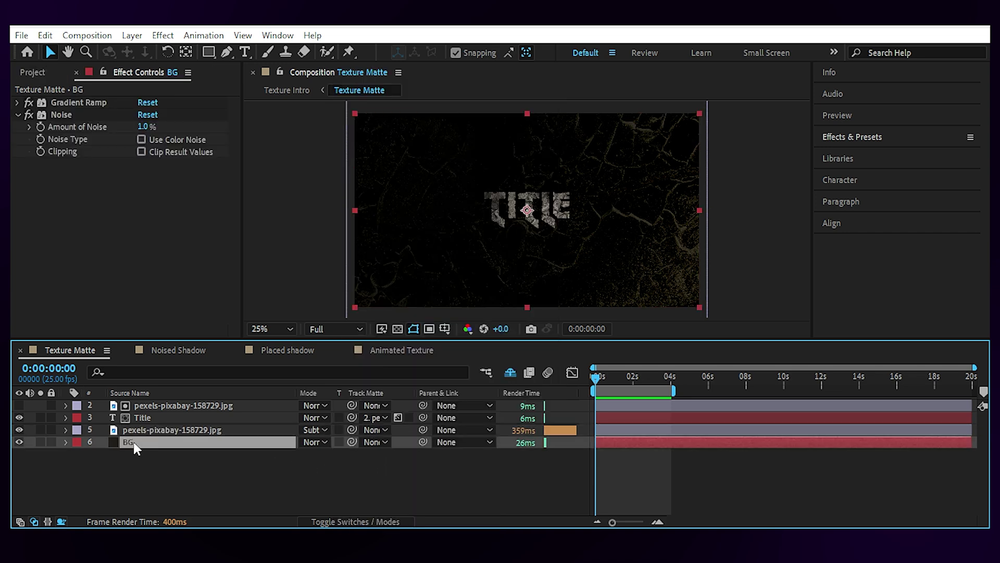
{"action": "left_click", "coordinate": [19, 430]}
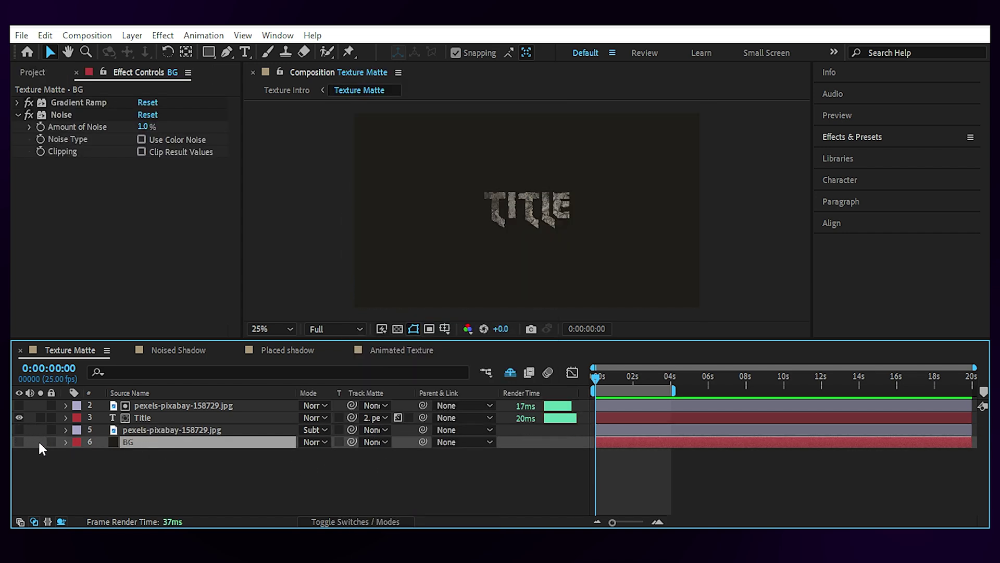
{"action": "left_click", "coordinate": [19, 441]}
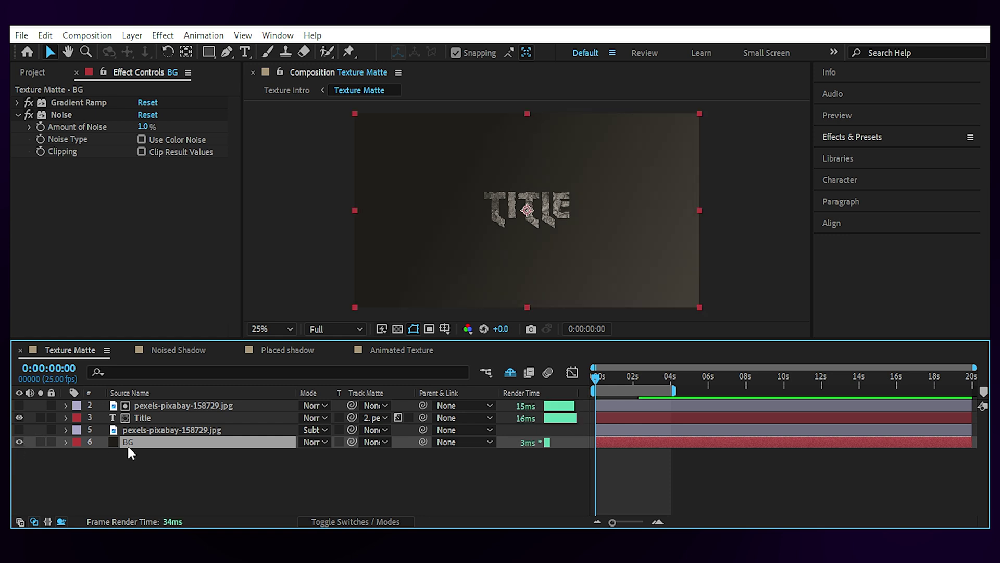
{"action": "left_click", "coordinate": [76, 105]}
{"action": "left_click", "coordinate": [78, 114]}
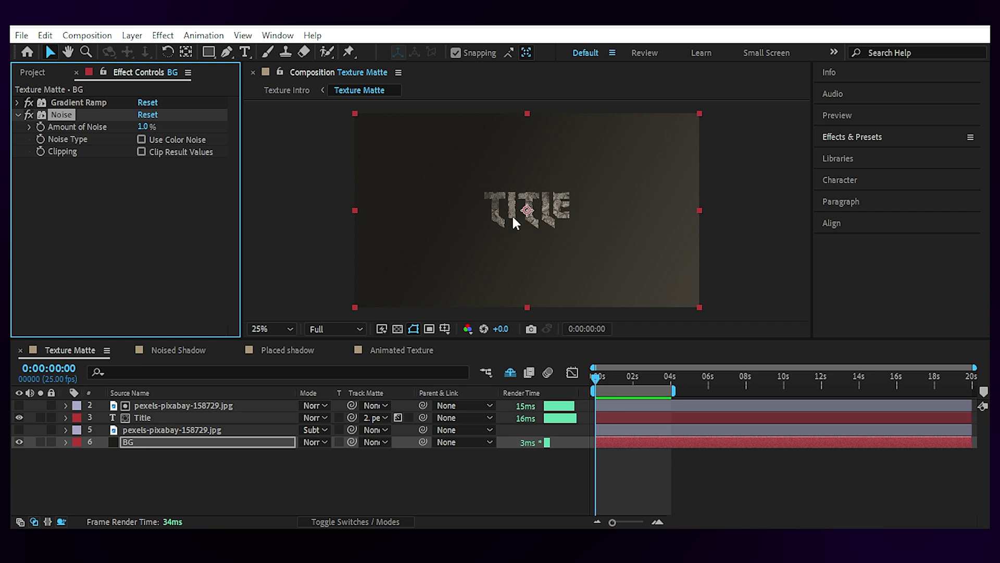
{"action": "left_click", "coordinate": [159, 430]}
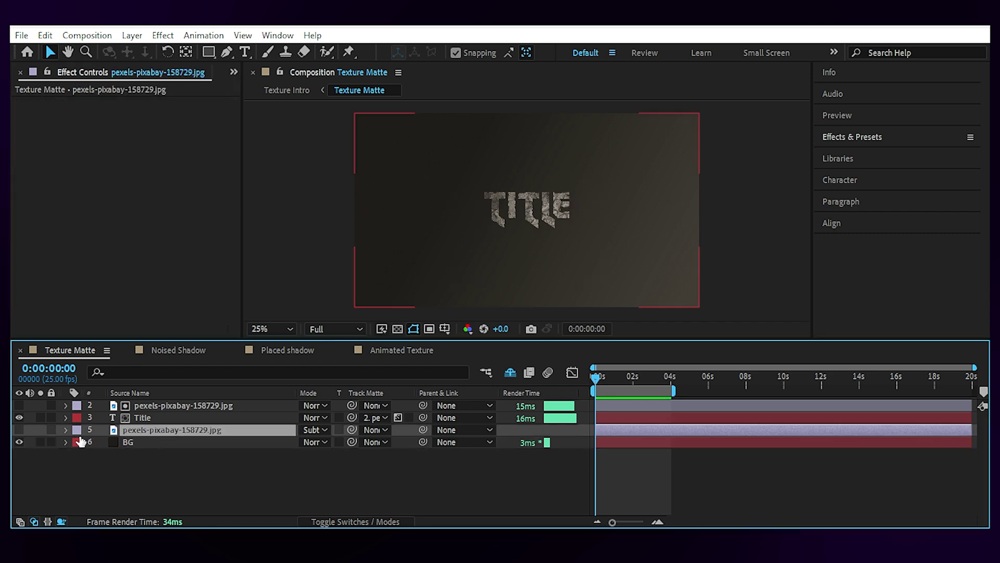
{"action": "left_click", "coordinate": [19, 429]}
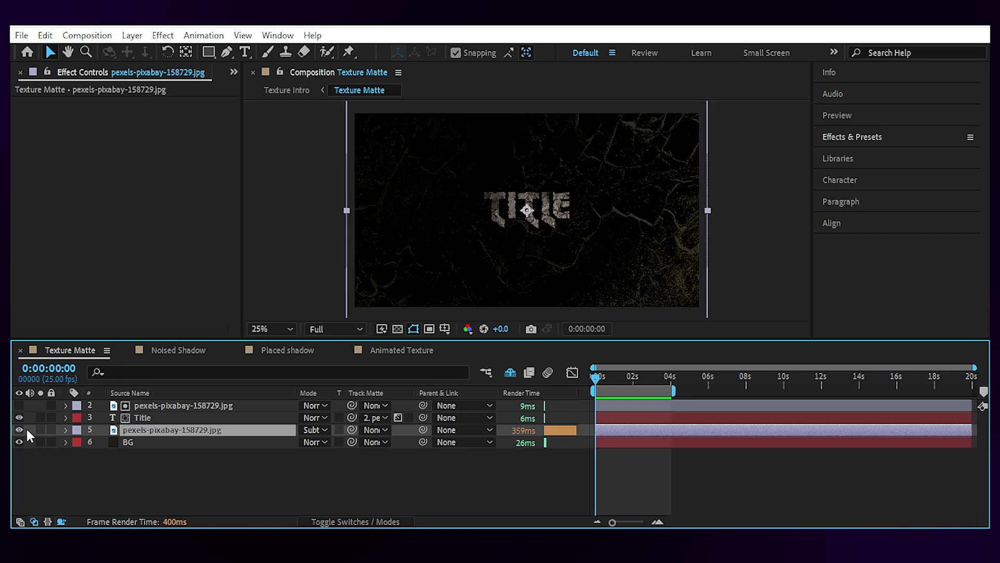
{"action": "left_click", "coordinate": [444, 485]}
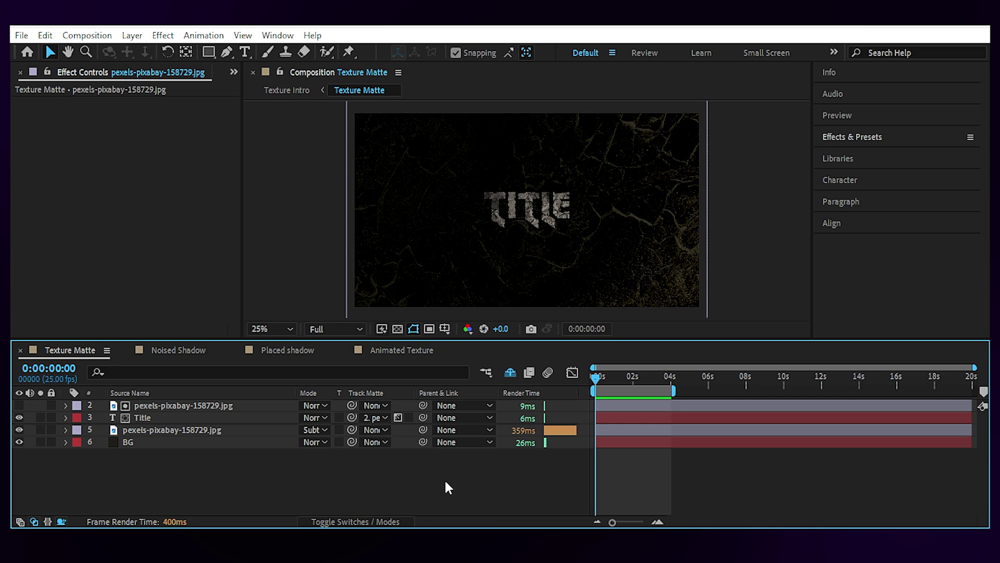
Zoom in on the TITLE, switch on its Roughen Edges effect, and zoom back to 25%.
{"action": "scroll", "coordinate": [540, 252], "scroll_direction": "up", "scroll_amount": 1}
{"action": "scroll", "coordinate": [539, 252], "scroll_direction": "down", "scroll_amount": 1}
{"action": "scroll", "coordinate": [541, 259], "scroll_direction": "up", "scroll_amount": 2}
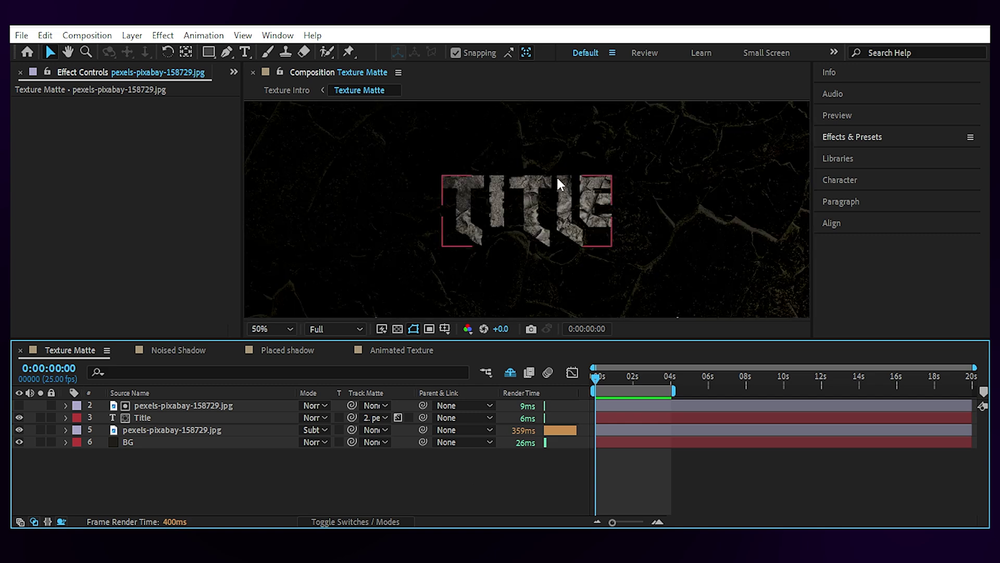
{"action": "left_click", "coordinate": [163, 416]}
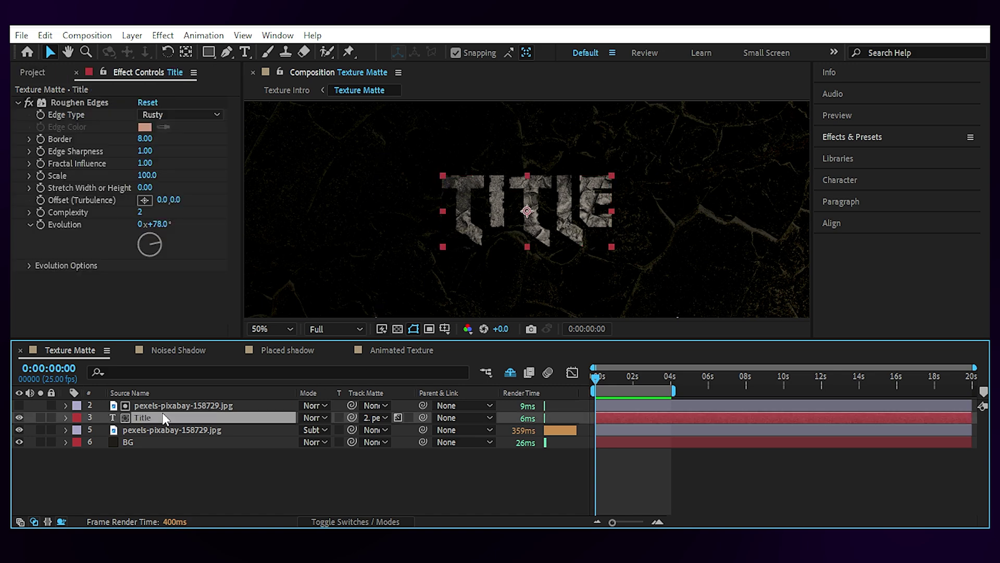
{"action": "left_click", "coordinate": [95, 104]}
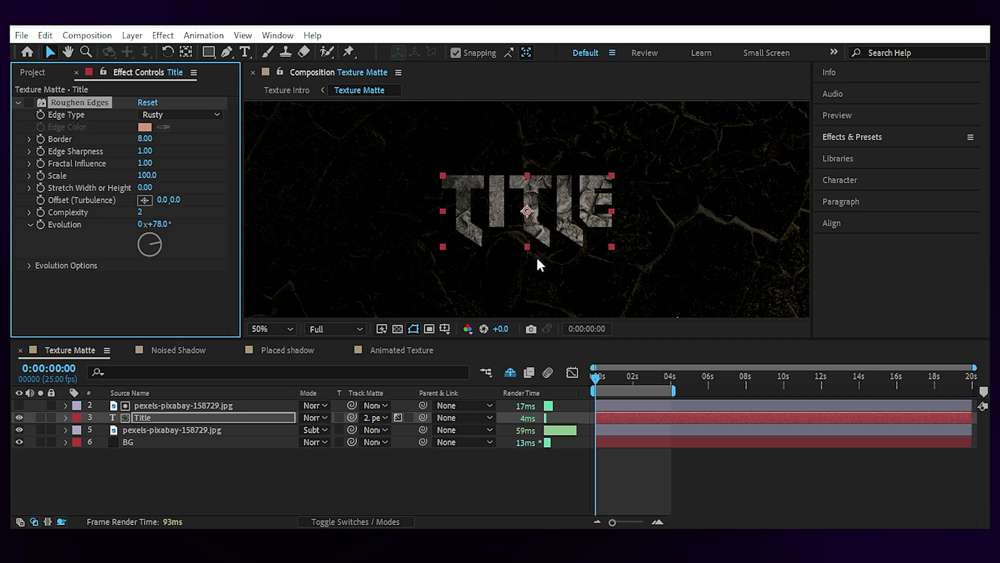
{"action": "key", "text": "slash"}
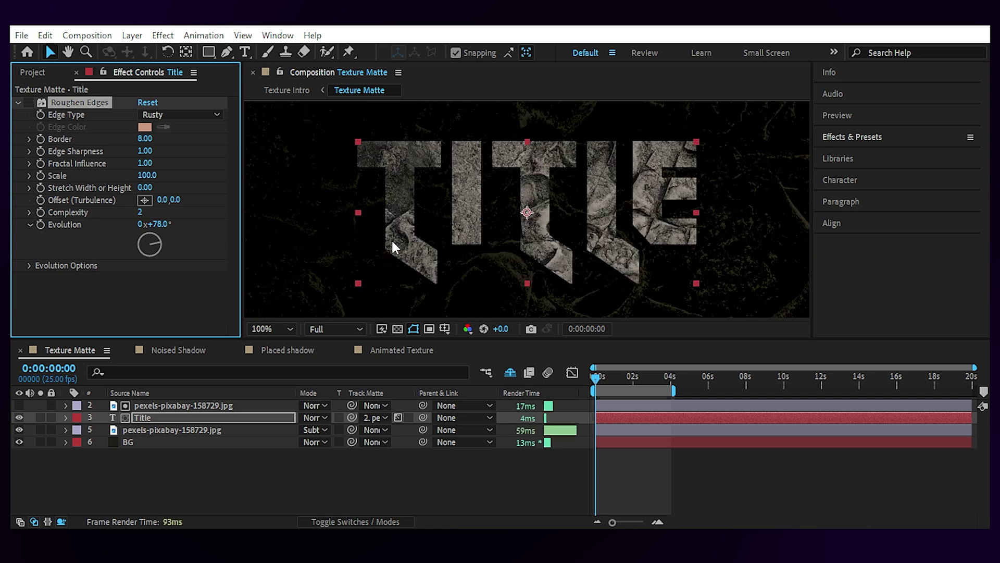
{"action": "left_click", "coordinate": [29, 103]}
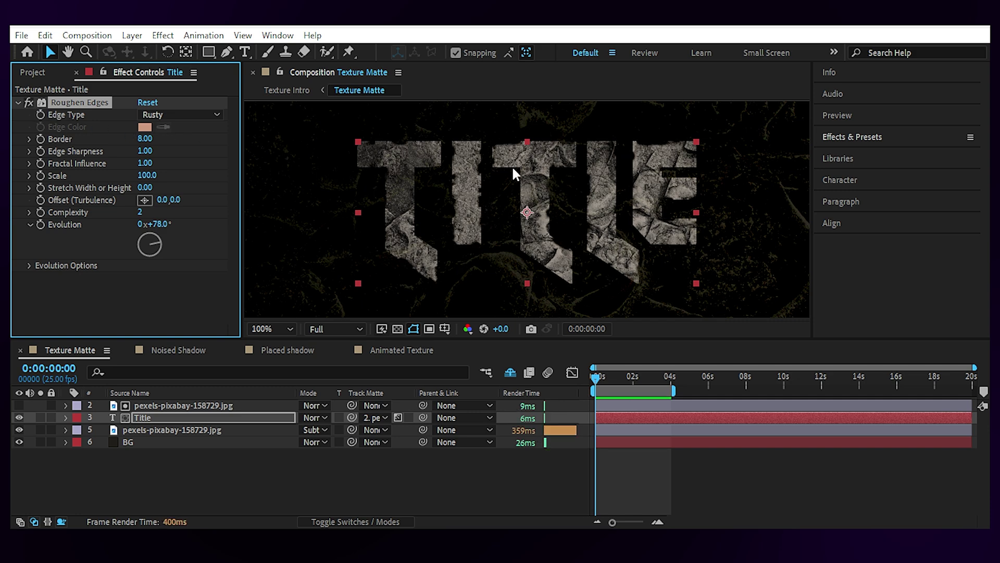
{"action": "key", "text": "comma"}
{"action": "key", "text": "comma"}
{"action": "key", "text": "comma"}
{"action": "key", "text": "comma"}
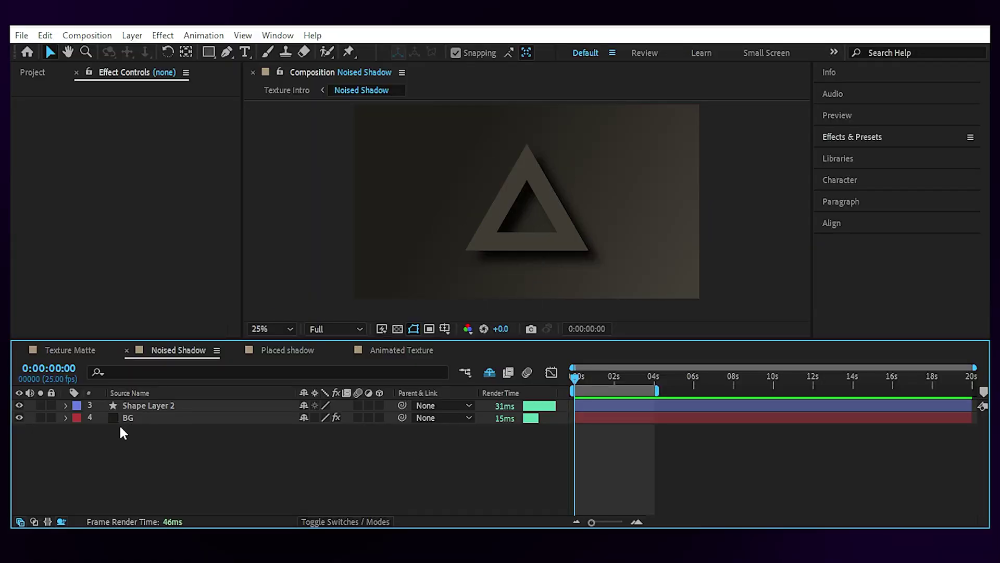
Search 'drop' in Effects & Presets and drag Drop Shadow onto the triangle.
{"action": "left_click", "coordinate": [25, 407]}
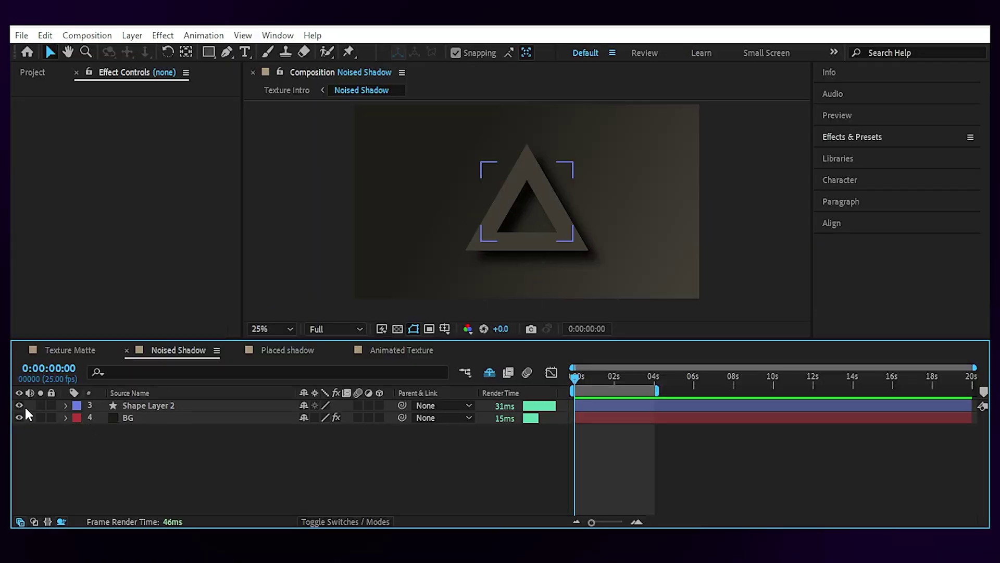
{"action": "left_click", "coordinate": [158, 405]}
{"action": "left_click", "coordinate": [359, 436]}
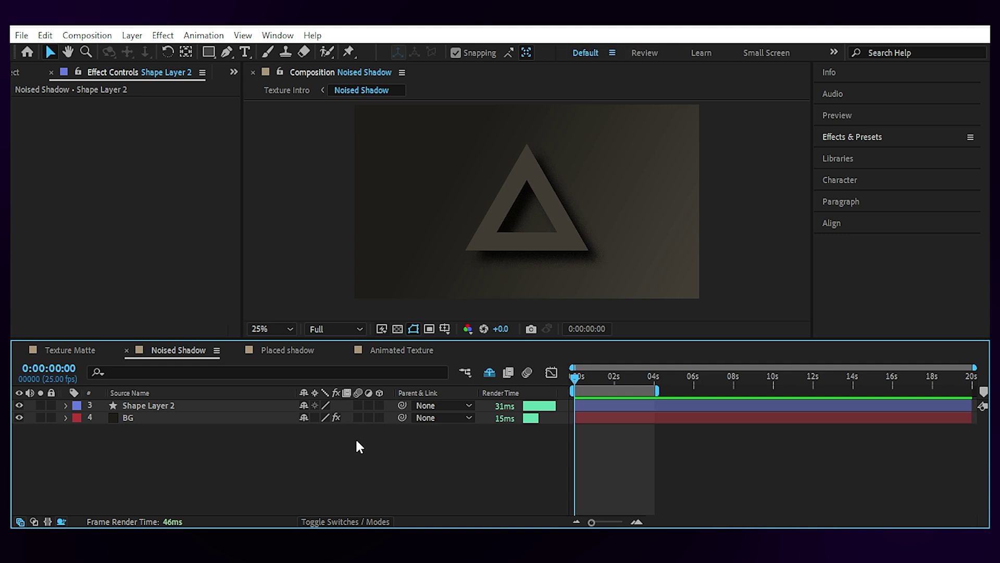
{"action": "left_click", "coordinate": [870, 136]}
{"action": "left_click", "coordinate": [896, 155]}
{"action": "type", "text": "drop"}
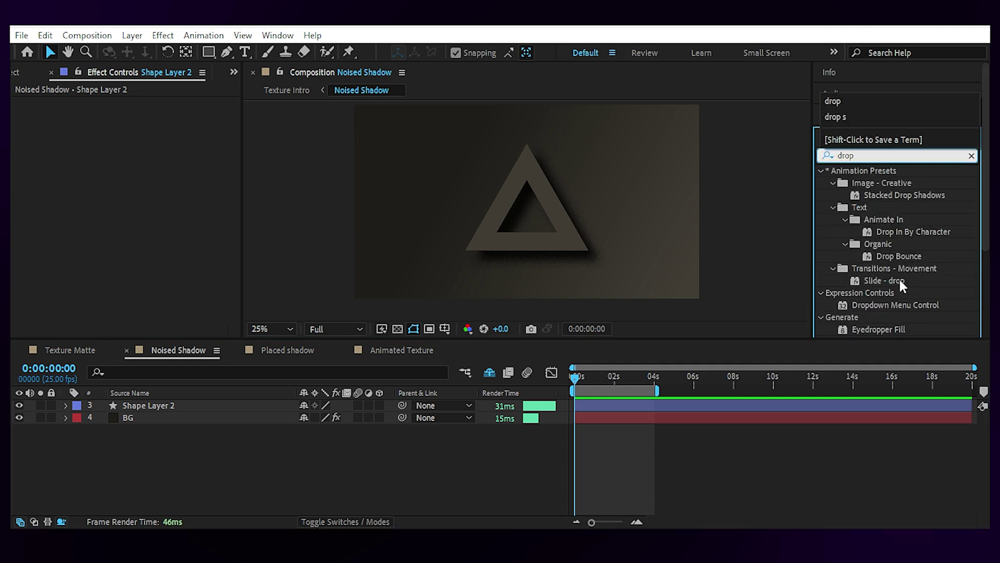
{"action": "left_click", "coordinate": [899, 277]}
{"action": "left_click", "coordinate": [902, 297]}
{"action": "left_click_drag", "start_coordinate": [870, 291], "coordinate": [542, 227]}
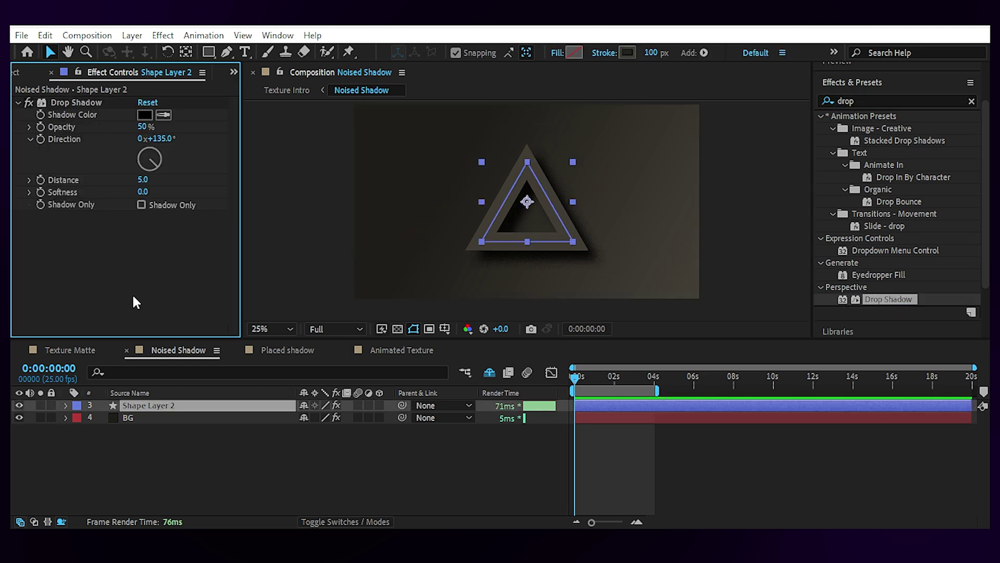
Add a Drop Shadow layer style to the triangle and expand its settings.
{"action": "right_click", "coordinate": [198, 405]}
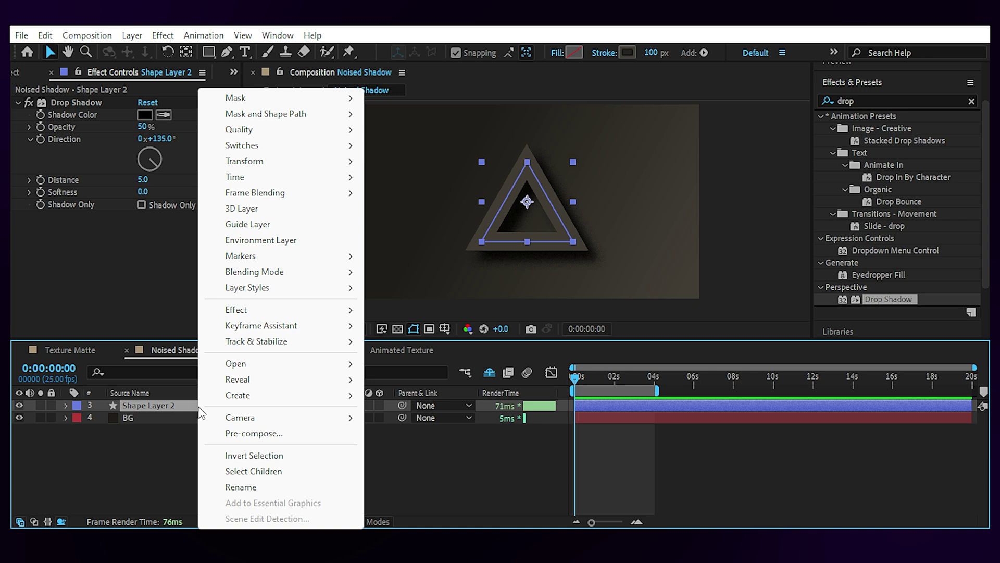
{"action": "mouse_move", "coordinate": [278, 288]}
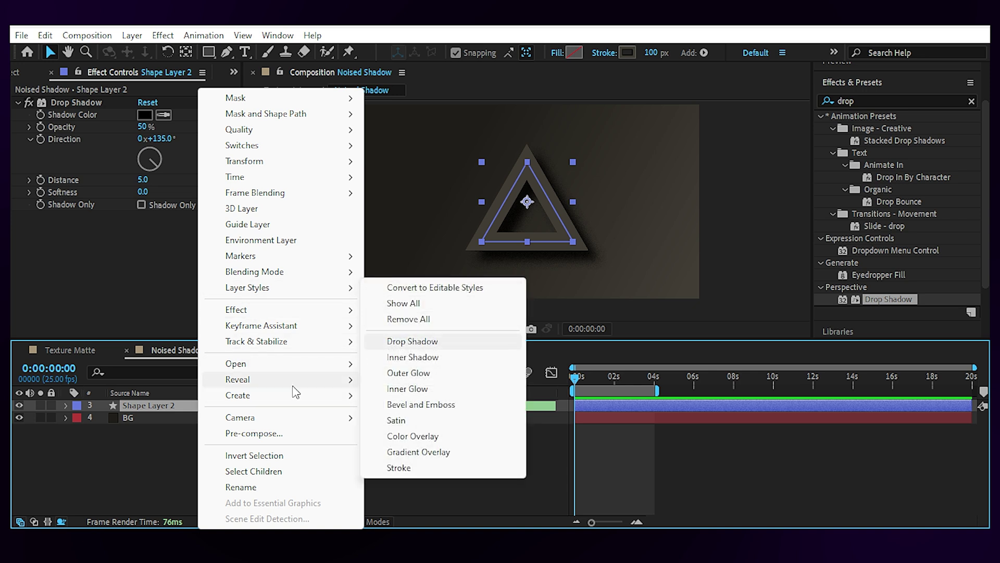
{"action": "left_click", "coordinate": [412, 341]}
{"action": "left_click", "coordinate": [79, 455]}
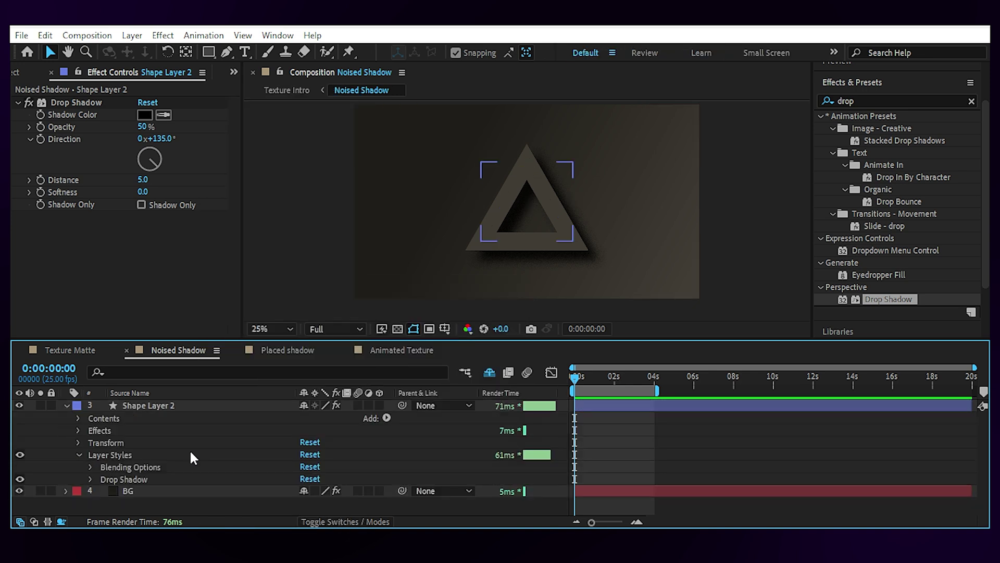
{"action": "left_click", "coordinate": [90, 478]}
{"action": "scroll", "coordinate": [233, 439], "scroll_direction": "down", "scroll_amount": 6}
{"action": "scroll", "coordinate": [274, 436], "scroll_direction": "up", "scroll_amount": 3}
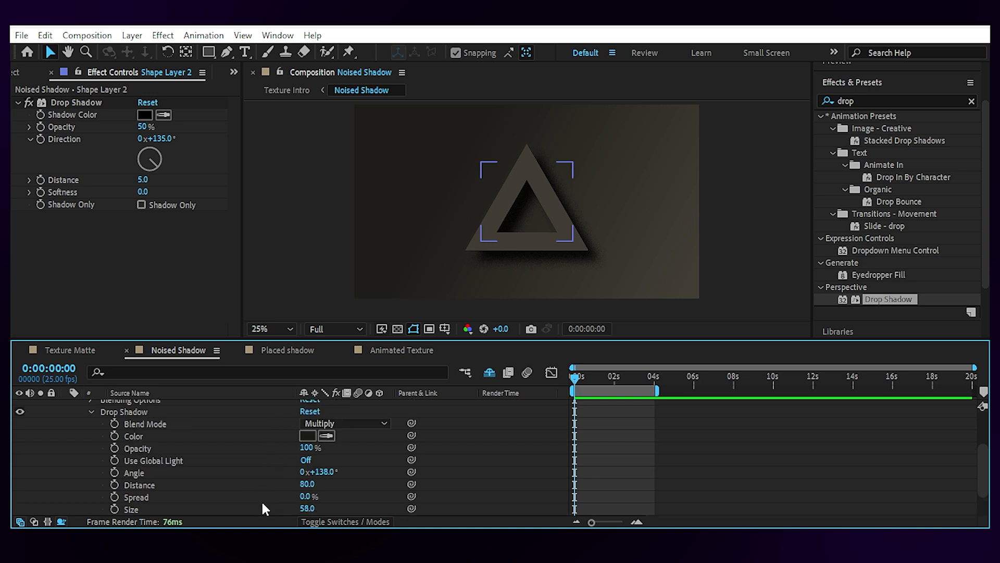
Delete the Drop Shadow effect and zoom in to check the style's 20% noise.
{"action": "left_click", "coordinate": [92, 103]}
{"action": "key", "text": "Delete"}
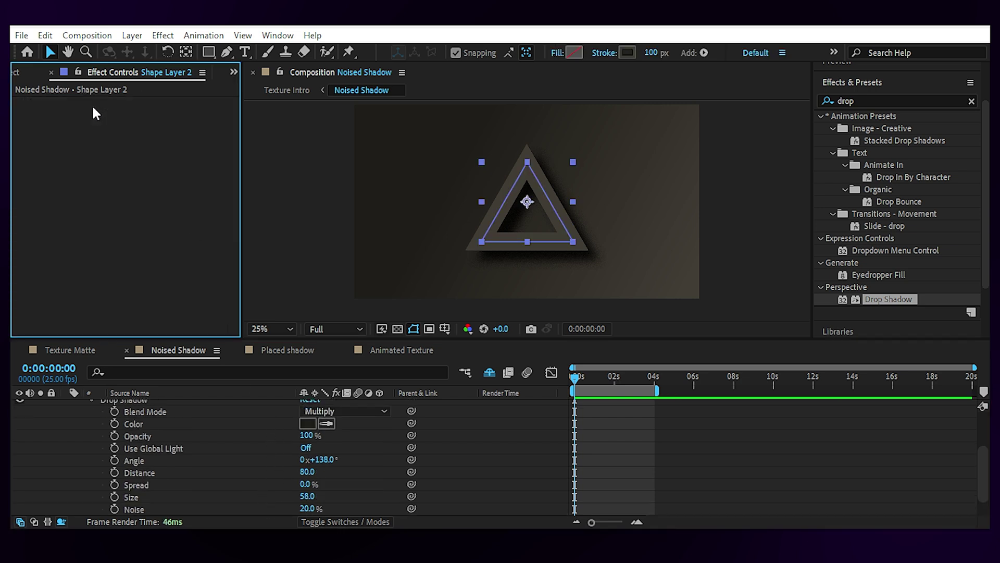
{"action": "key", "text": "period"}
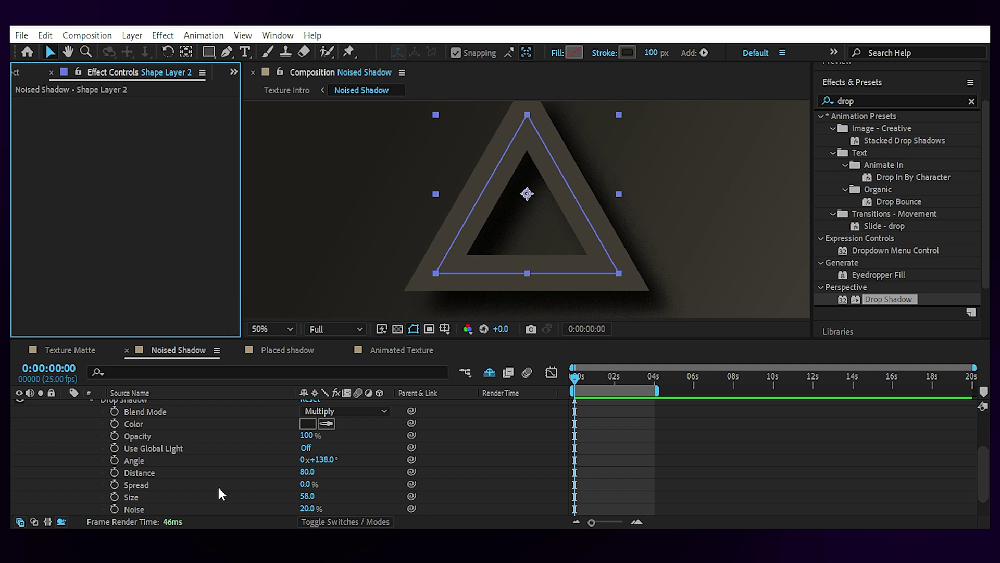
{"action": "left_click", "coordinate": [144, 510]}
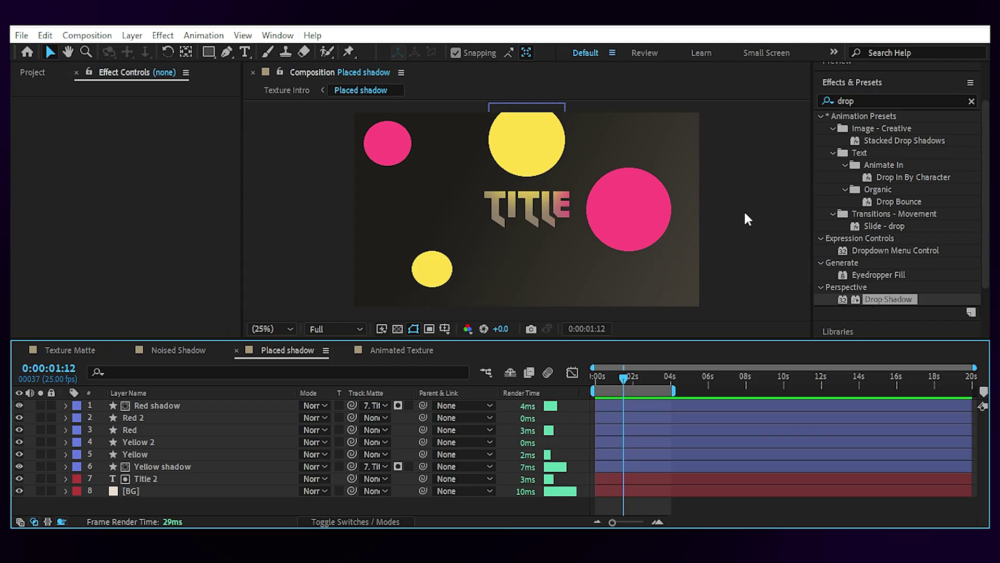
Hide the small yellow and pink circles (Yellow 2 and Red 2).
{"action": "left_click", "coordinate": [441, 281]}
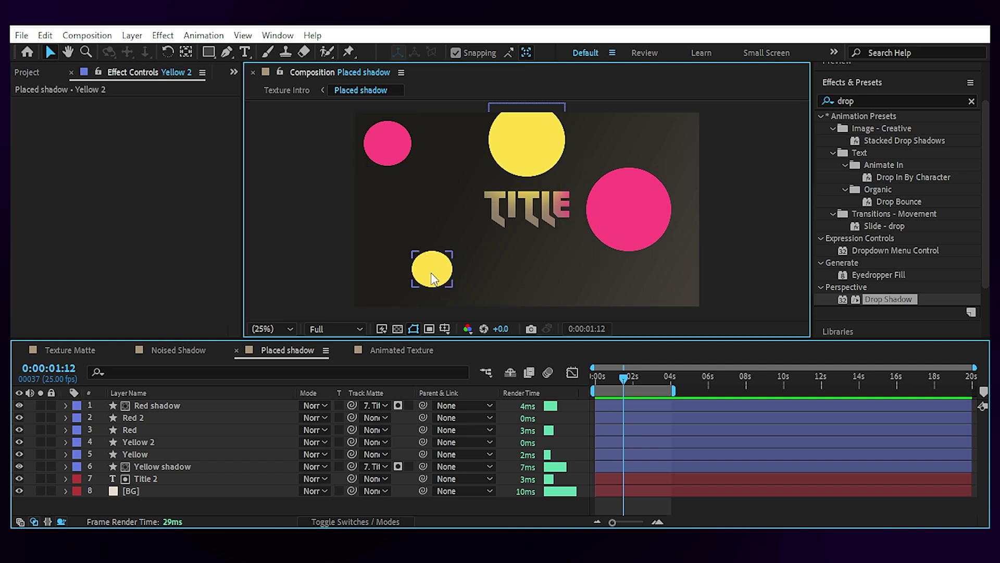
{"action": "left_click", "coordinate": [19, 442]}
{"action": "left_click", "coordinate": [388, 143]}
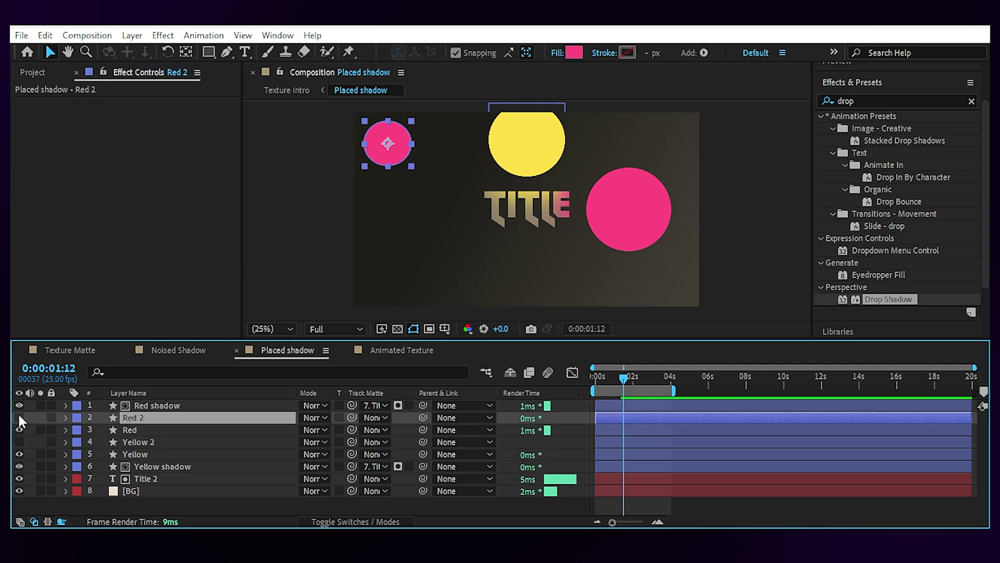
{"action": "left_click", "coordinate": [19, 417]}
{"action": "left_click", "coordinate": [760, 230]}
Scrub between 0:00:00:15 and 0:00:01:08 and pan the view to inspect the TITLE.
{"action": "left_click_drag", "start_coordinate": [622, 377], "coordinate": [608, 382]}
{"action": "scroll", "coordinate": [597, 288], "scroll_direction": "up", "scroll_amount": 2}
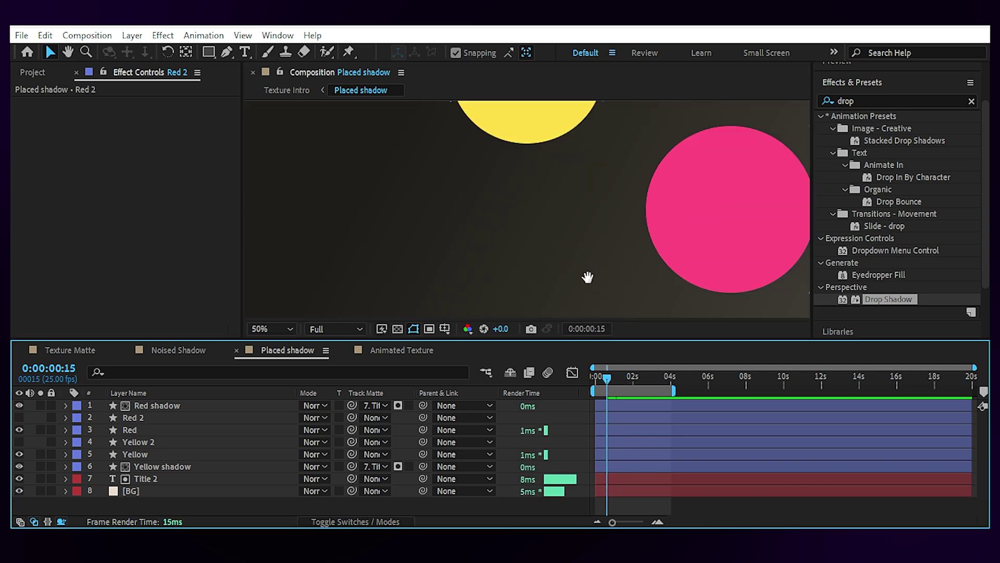
{"action": "left_click_drag", "start_coordinate": [588, 277], "coordinate": [586, 190]}
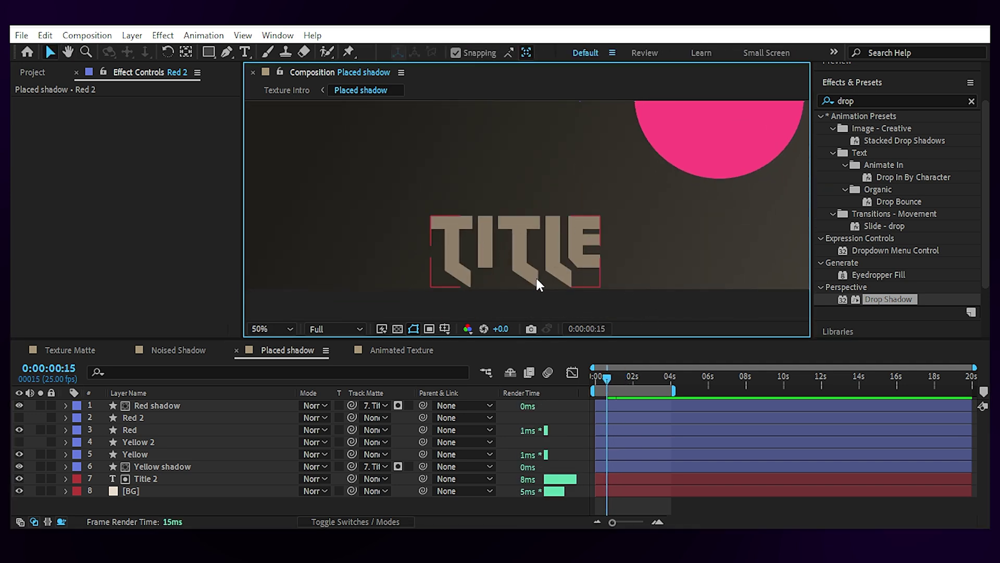
{"action": "scroll", "coordinate": [514, 204], "scroll_direction": "down", "scroll_amount": 2}
{"action": "left_click_drag", "start_coordinate": [518, 179], "coordinate": [525, 238]}
{"action": "left_click_drag", "start_coordinate": [613, 376], "coordinate": [620, 375]}
{"action": "scroll", "coordinate": [557, 248], "scroll_direction": "up", "scroll_amount": 2}
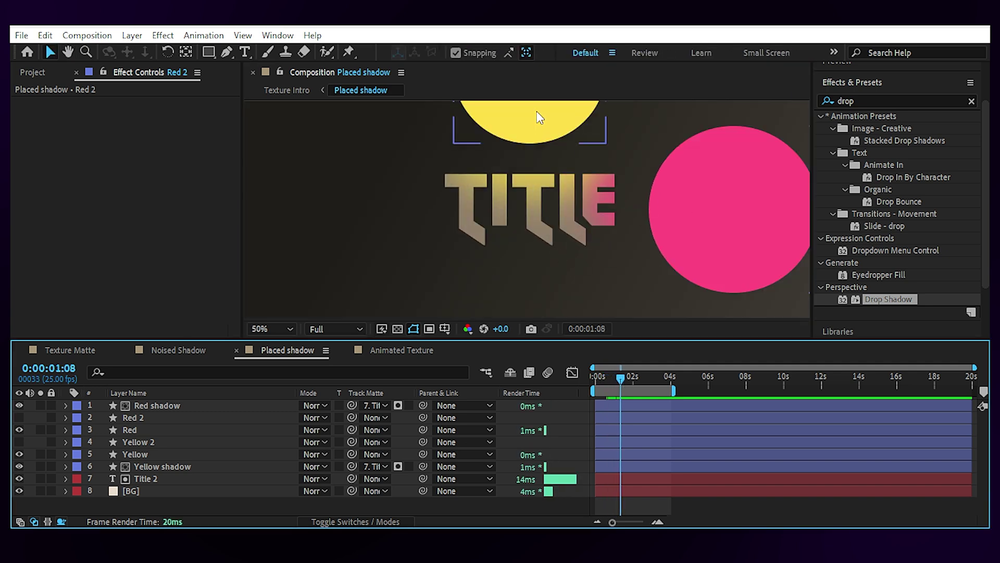
{"action": "scroll", "coordinate": [573, 292], "scroll_direction": "down", "scroll_amount": 2}
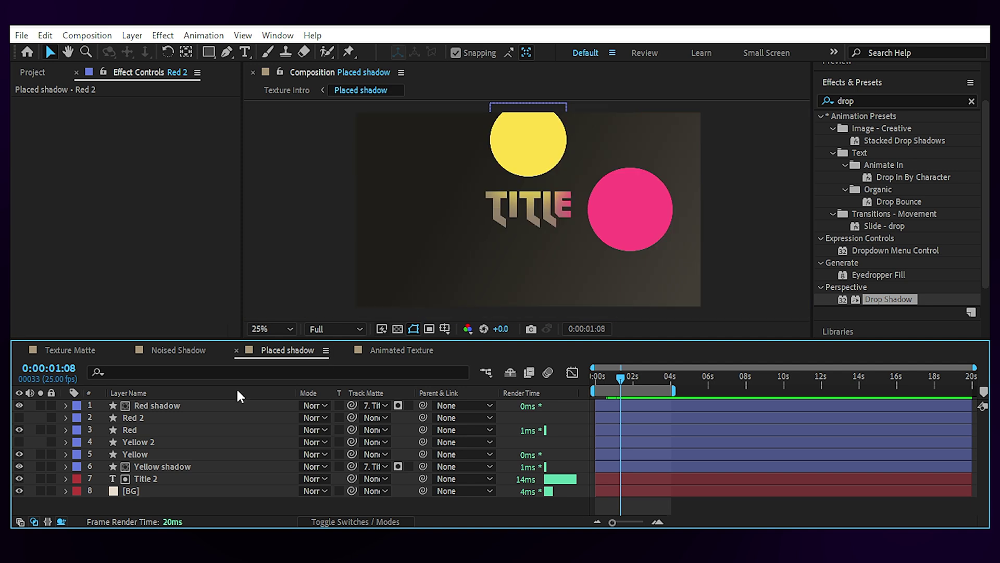
Hide the Red shadow layer and briefly toggle the Yellow shadow off and on.
{"action": "left_click", "coordinate": [194, 404]}
{"action": "left_click", "coordinate": [18, 404]}
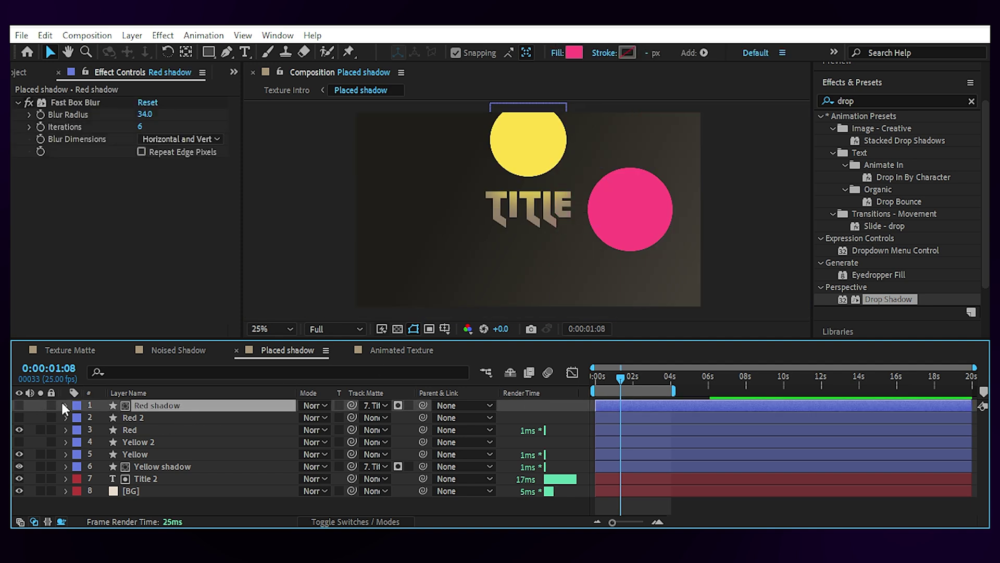
{"action": "left_click", "coordinate": [156, 466]}
{"action": "left_click", "coordinate": [19, 466]}
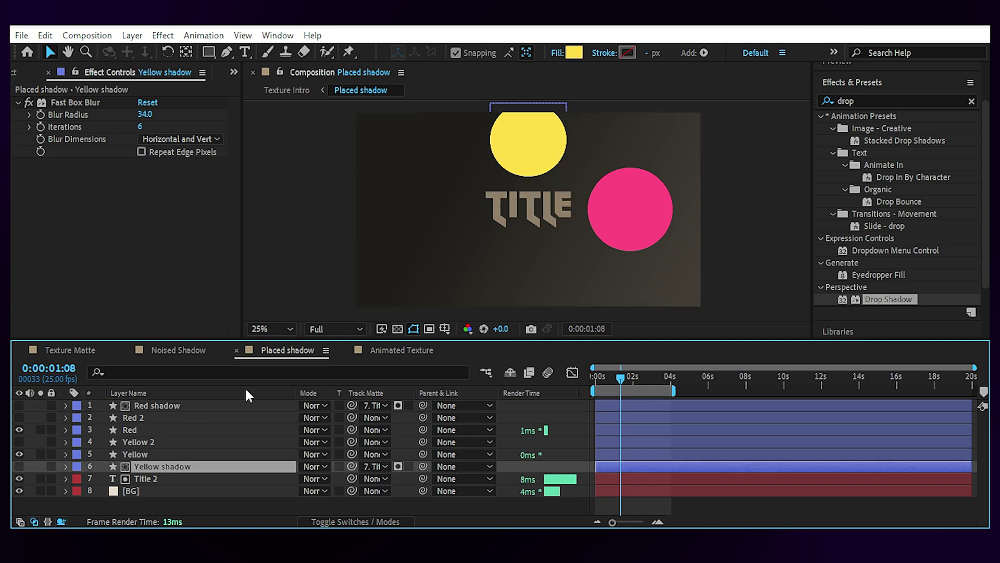
{"action": "left_click", "coordinate": [19, 466]}
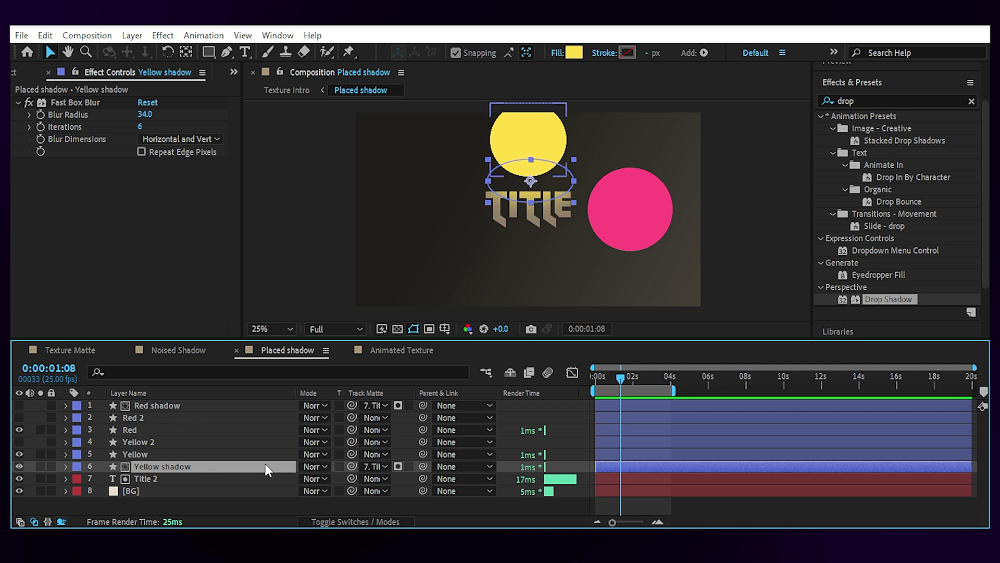
Compare the Yellow shadow without its matte and Fast Box Blur, then restore the blur and Title 2 matte.
{"action": "left_click", "coordinate": [384, 466]}
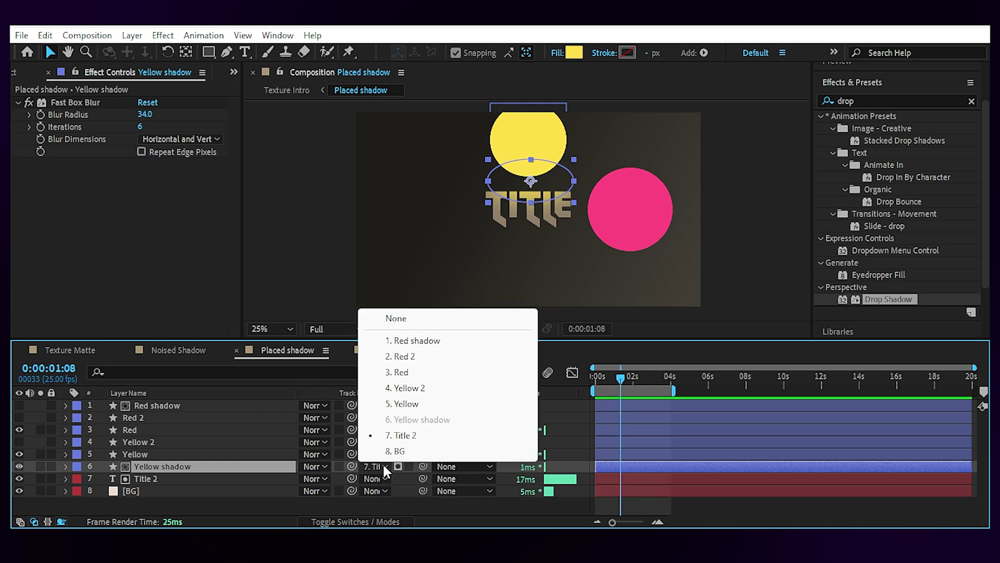
{"action": "left_click", "coordinate": [396, 318]}
{"action": "left_click", "coordinate": [739, 230]}
{"action": "left_click", "coordinate": [29, 103]}
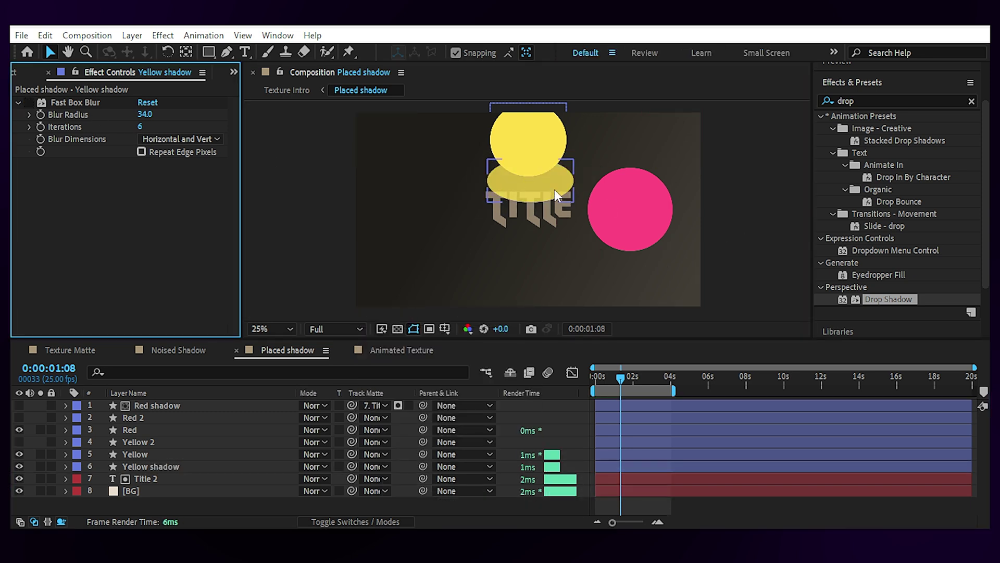
{"action": "left_click", "coordinate": [527, 193]}
{"action": "key", "text": "t"}
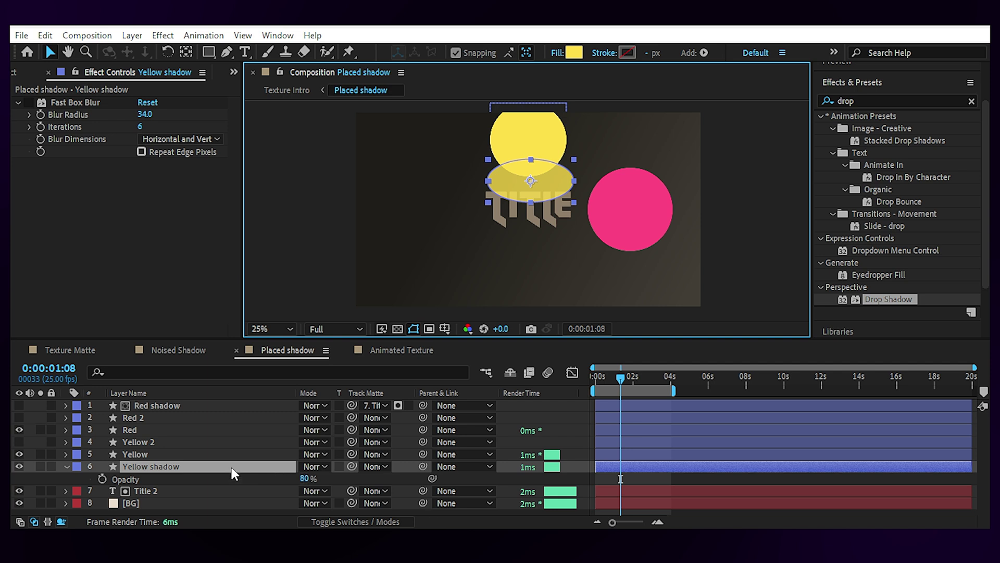
{"action": "key", "text": "t"}
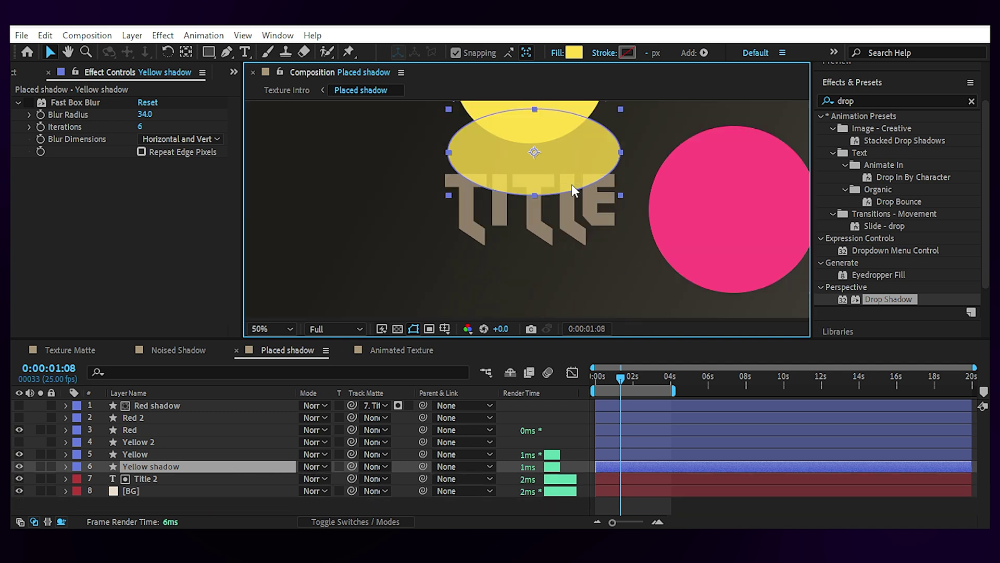
{"action": "left_click", "coordinate": [62, 104]}
{"action": "left_click", "coordinate": [29, 102]}
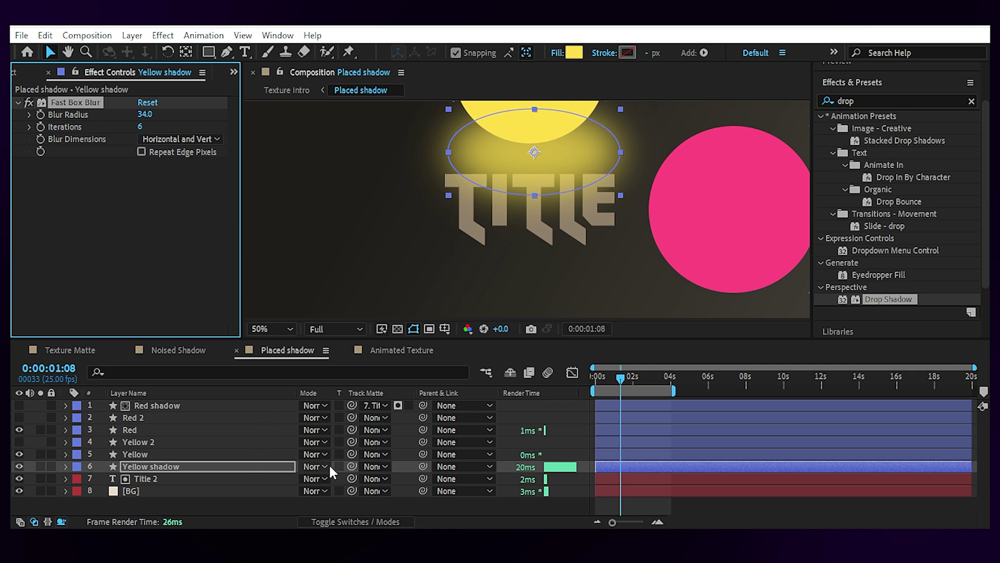
{"action": "left_click", "coordinate": [375, 466]}
{"action": "left_click", "coordinate": [397, 435]}
{"action": "left_click", "coordinate": [553, 172]}
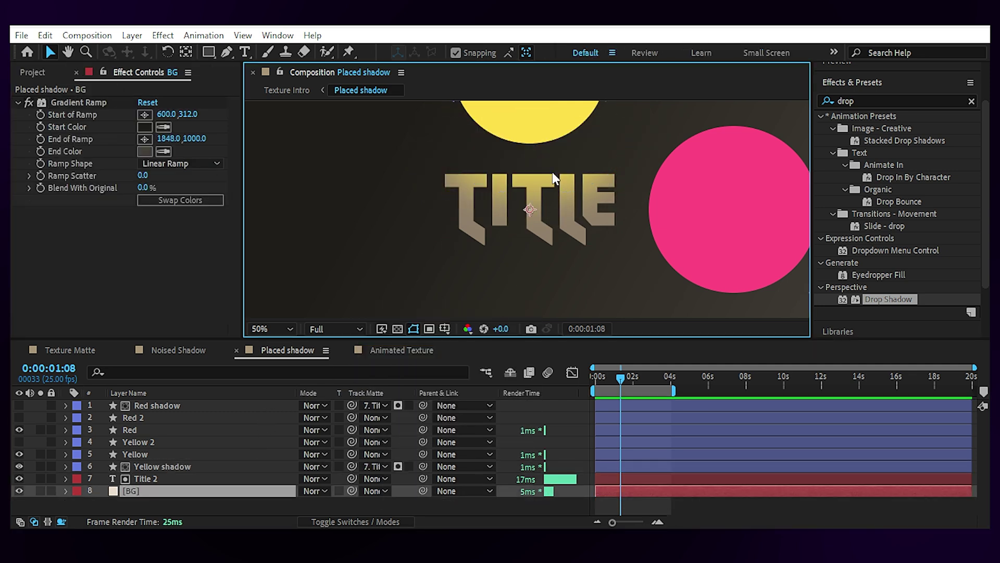
Scrub from 0:00:00:19 to 0:00:01:12 to watch TITLE rise, then remove Red shadow's matte.
{"action": "left_click", "coordinate": [610, 378]}
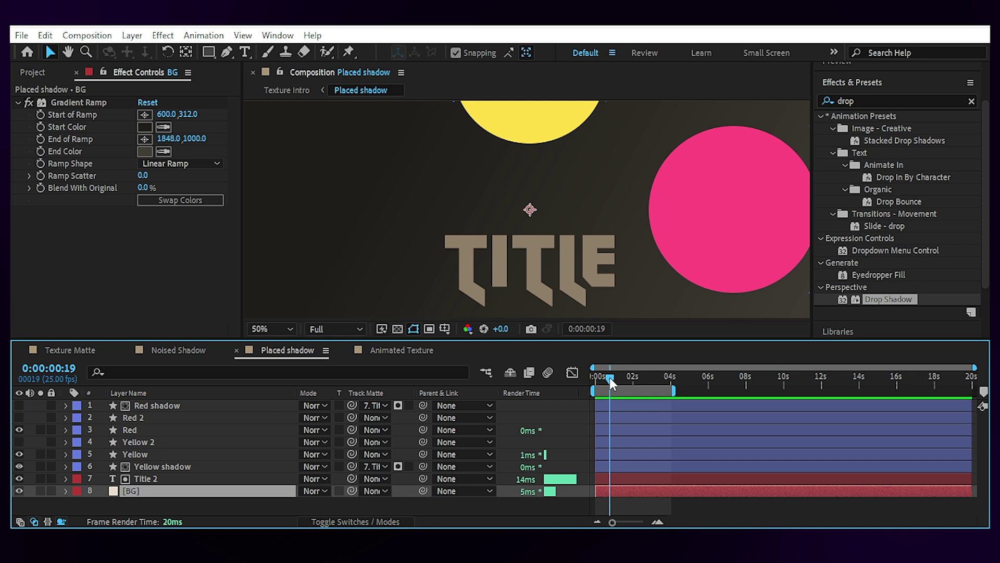
{"action": "left_click", "coordinate": [297, 233]}
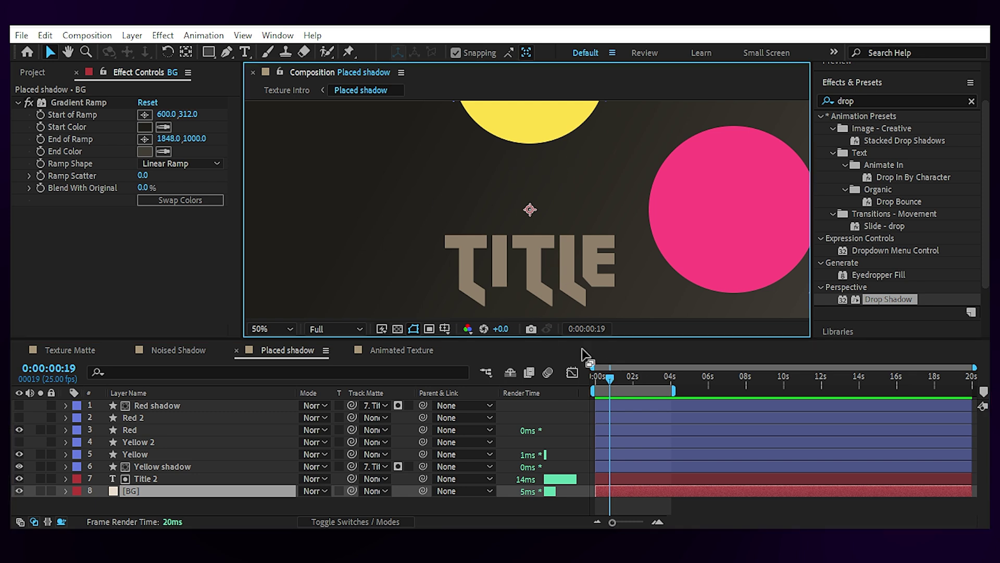
{"action": "left_click_drag", "start_coordinate": [609, 378], "coordinate": [624, 377]}
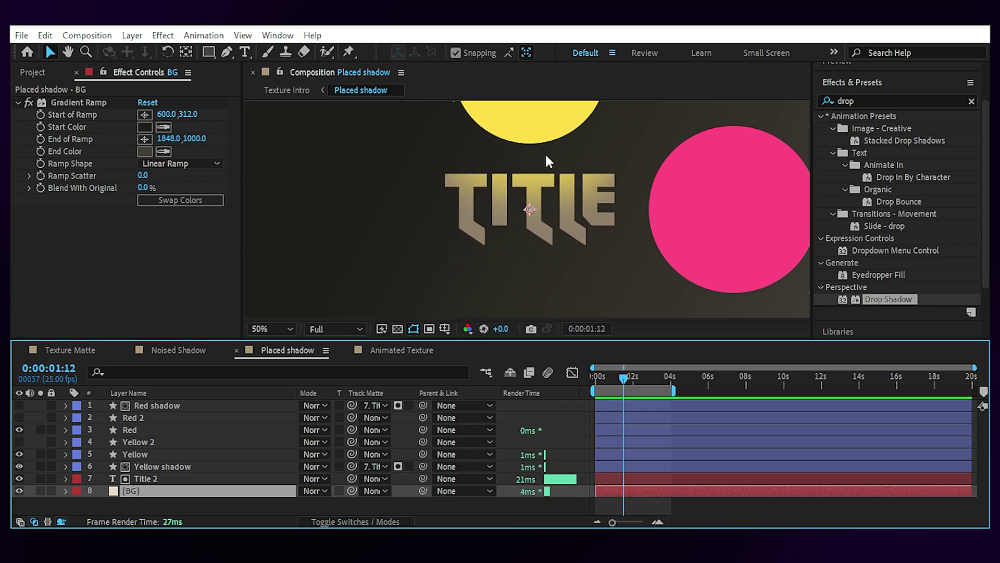
{"action": "left_click", "coordinate": [156, 405]}
{"action": "left_click", "coordinate": [374, 406]}
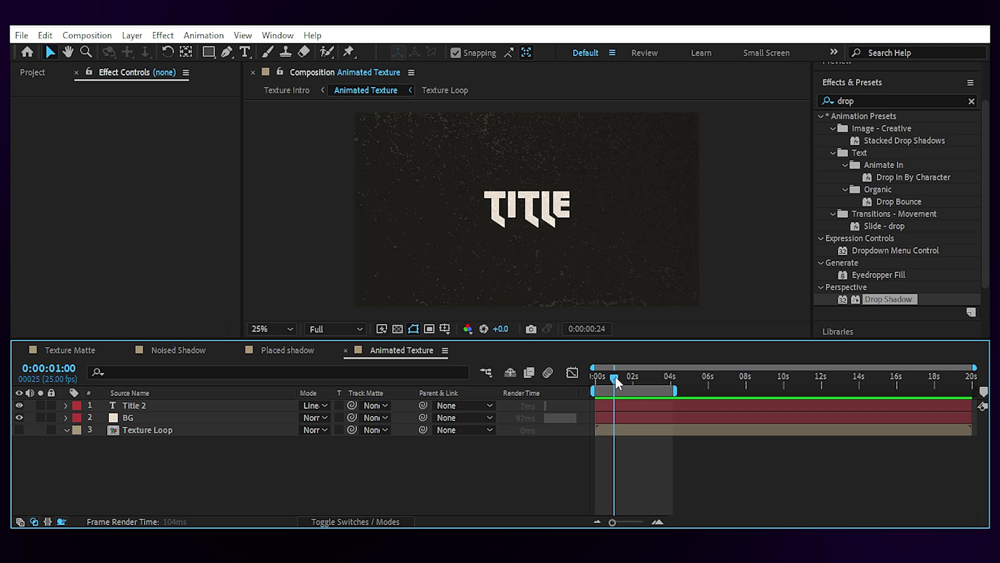
Scrub the animation, zoom in, and check Title 2's blend mode without changing it.
{"action": "left_click_drag", "start_coordinate": [615, 377], "coordinate": [575, 382]}
{"action": "key", "text": "period"}
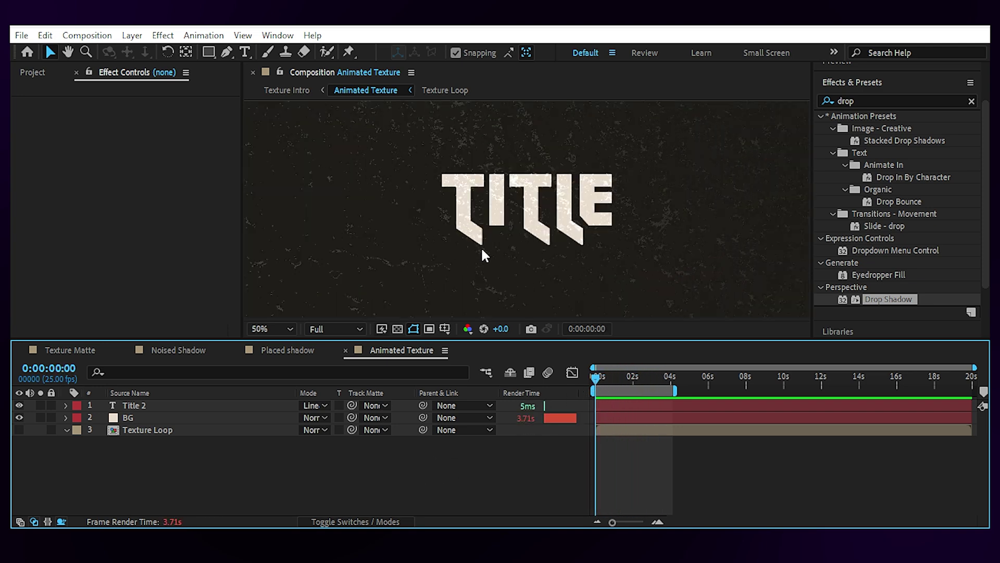
{"action": "left_click", "coordinate": [574, 210]}
{"action": "left_click", "coordinate": [236, 419]}
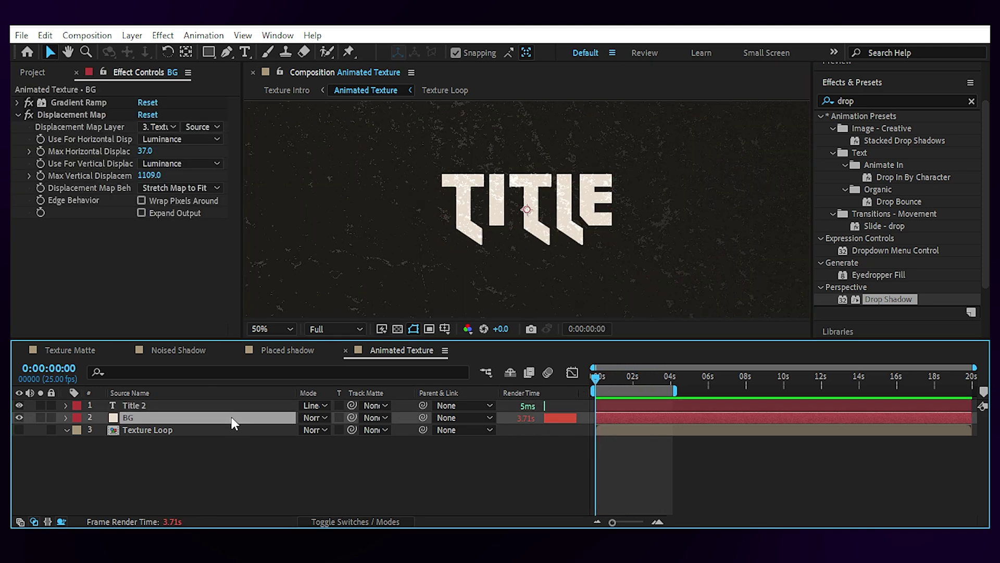
{"action": "left_click", "coordinate": [292, 405]}
{"action": "left_click", "coordinate": [315, 405]}
{"action": "left_click", "coordinate": [325, 396]}
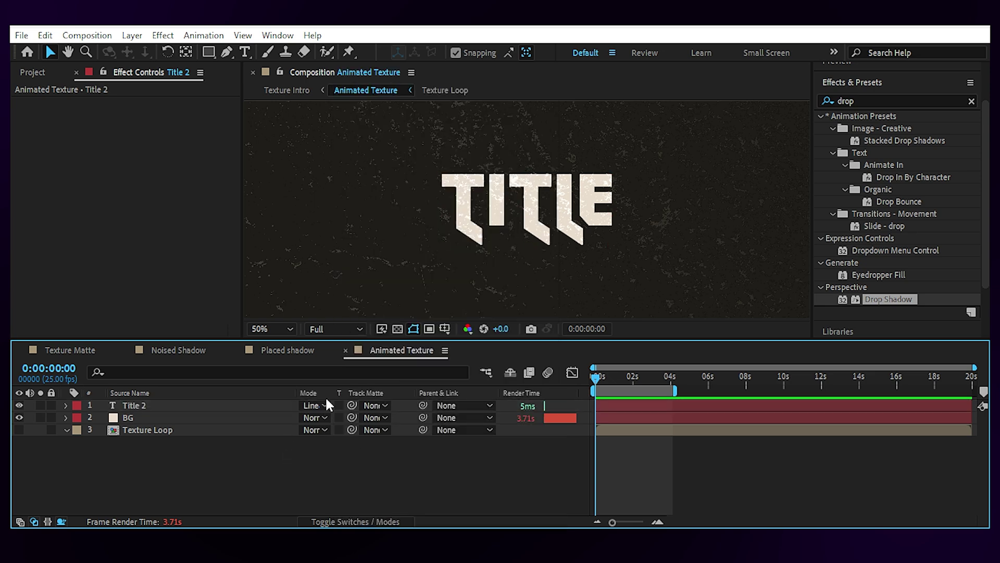
{"action": "key", "text": "period"}
{"action": "key", "text": "comma"}
{"action": "key", "text": "comma"}
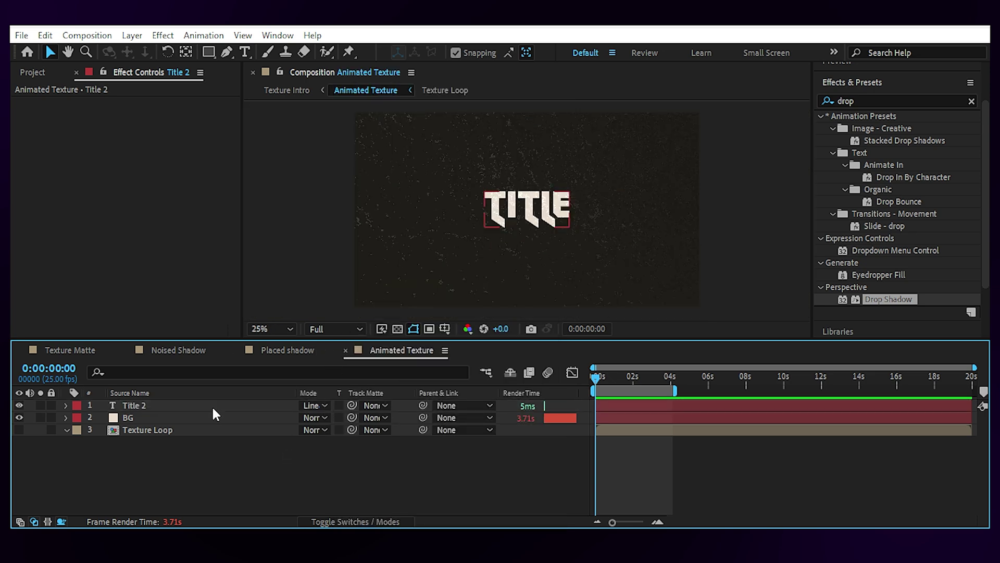
Toggle BG's Displacement Map off and on, check its map layer, and open the Texture Loop precomp.
{"action": "left_click", "coordinate": [208, 415]}
{"action": "left_click", "coordinate": [28, 114]}
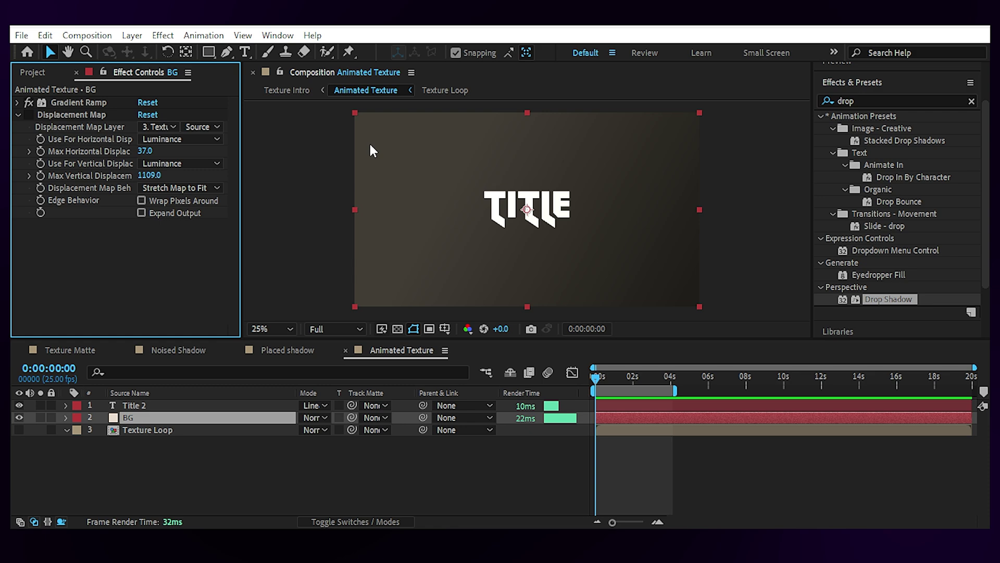
{"action": "left_click", "coordinate": [19, 102]}
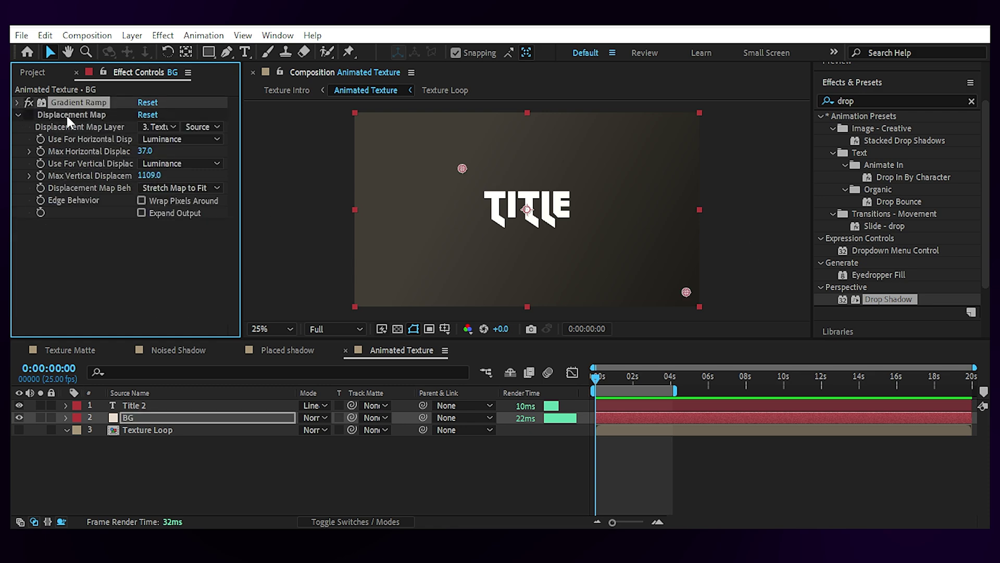
{"action": "left_click", "coordinate": [67, 116]}
{"action": "left_click", "coordinate": [29, 115]}
{"action": "left_click", "coordinate": [159, 127]}
{"action": "left_click", "coordinate": [177, 430]}
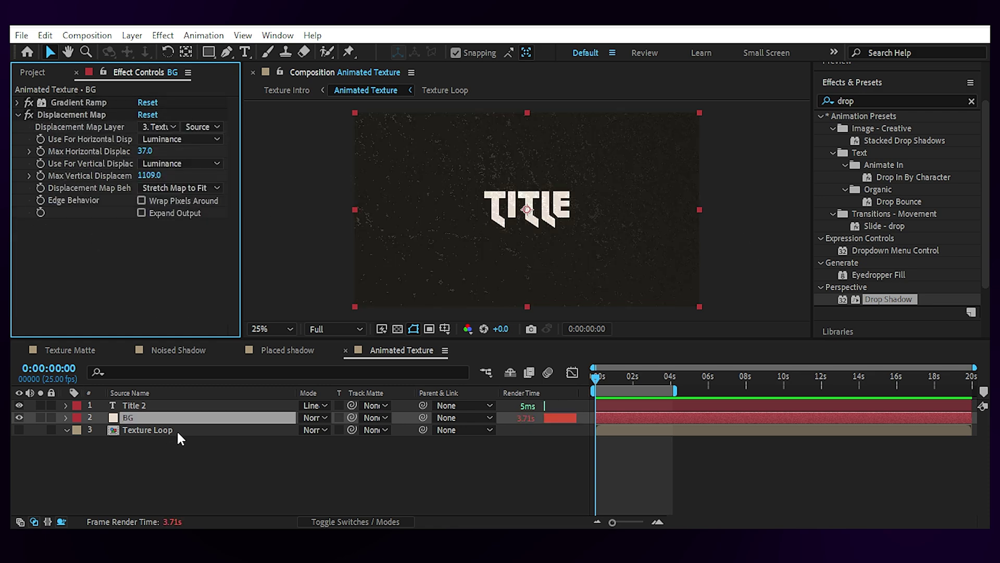
{"action": "left_click", "coordinate": [165, 431]}
{"action": "double_click", "coordinate": [165, 431]}
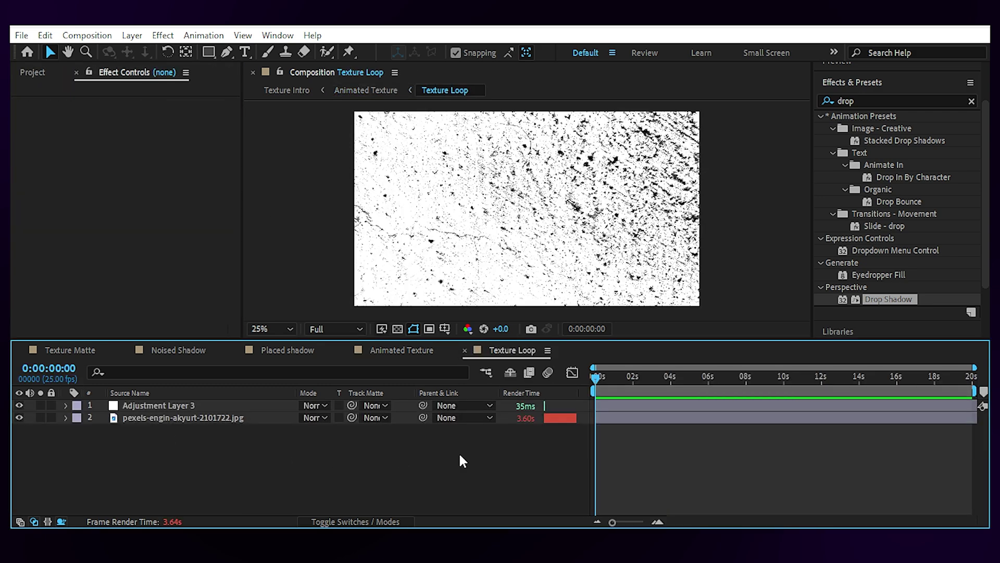
Hide the adjustment layer, reveal the photo's Position keyframes, and preview the texture animation.
{"action": "left_click", "coordinate": [19, 406]}
{"action": "left_click", "coordinate": [225, 417]}
{"action": "key", "text": "comma"}
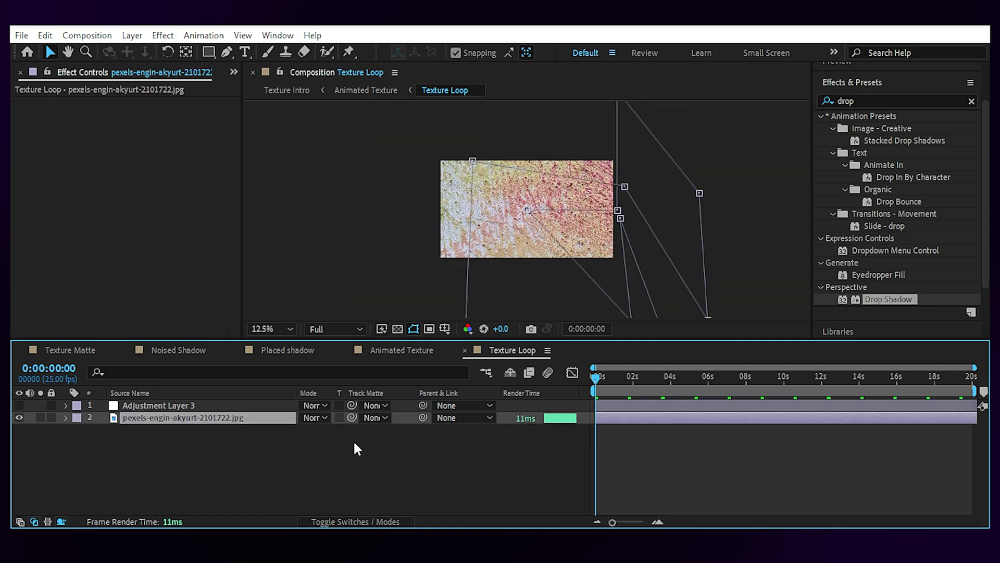
{"action": "key", "text": "p"}
{"action": "left_click", "coordinate": [659, 522]}
{"action": "left_click", "coordinate": [659, 522]}
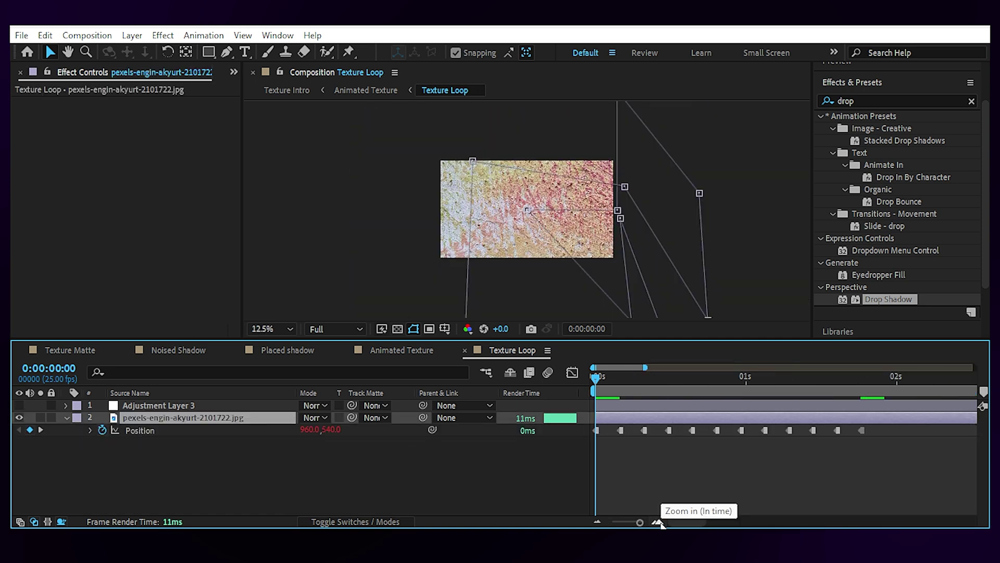
{"action": "mouse_move", "coordinate": [608, 377]}
{"action": "left_mouse_down"}
{"action": "mouse_move", "coordinate": [718, 373]}
{"action": "mouse_move", "coordinate": [598, 377]}
{"action": "left_mouse_up"}
{"action": "key", "text": "space"}
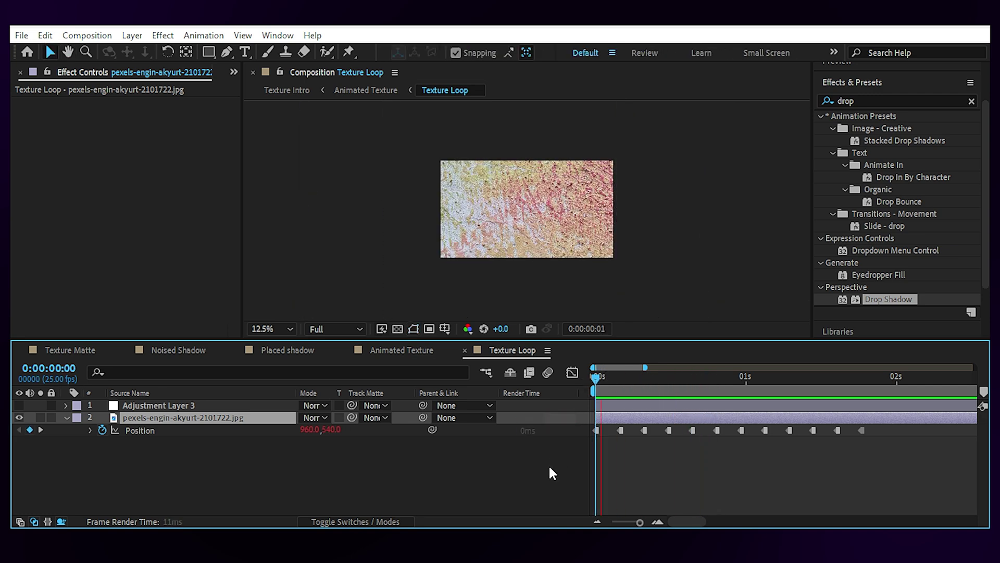
{"action": "key", "text": "space"}
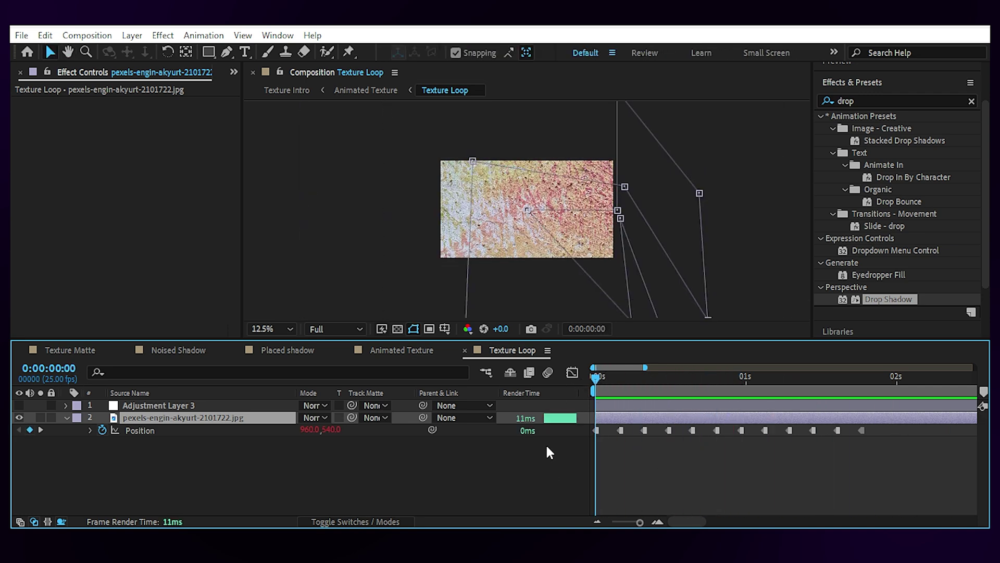
Marquee-select all twelve Position keyframes of the texture photo.
{"action": "left_click", "coordinate": [596, 430]}
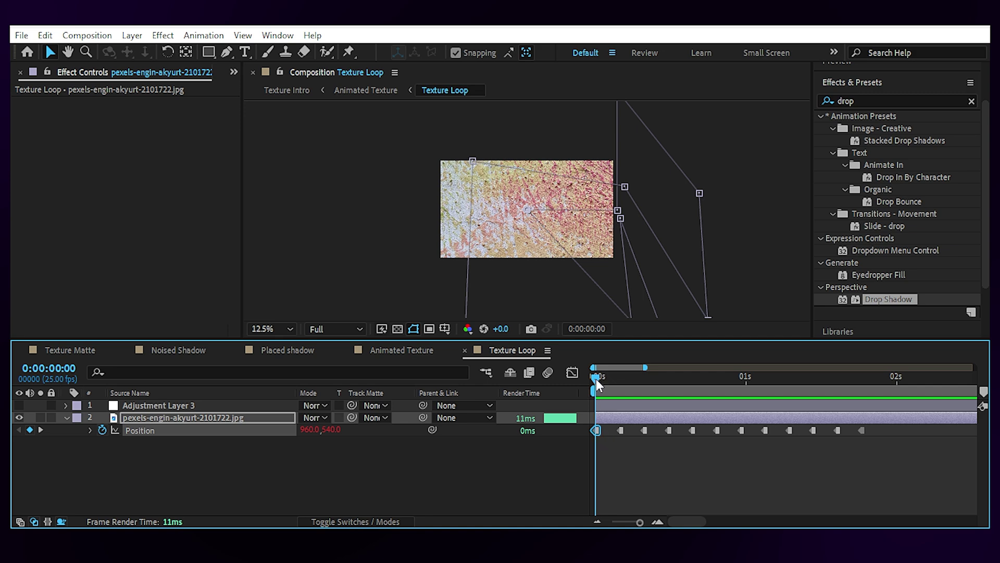
{"action": "mouse_move", "coordinate": [596, 383]}
{"action": "left_mouse_down"}
{"action": "mouse_move", "coordinate": [859, 385]}
{"action": "mouse_move", "coordinate": [580, 390]}
{"action": "left_mouse_up"}
{"action": "left_click", "coordinate": [616, 469]}
{"action": "left_click_drag", "start_coordinate": [906, 459], "coordinate": [583, 430]}
Inspect the photo's Position keyframes, zooming the timeline to frames and back to seconds.
{"action": "right_click", "coordinate": [622, 430]}
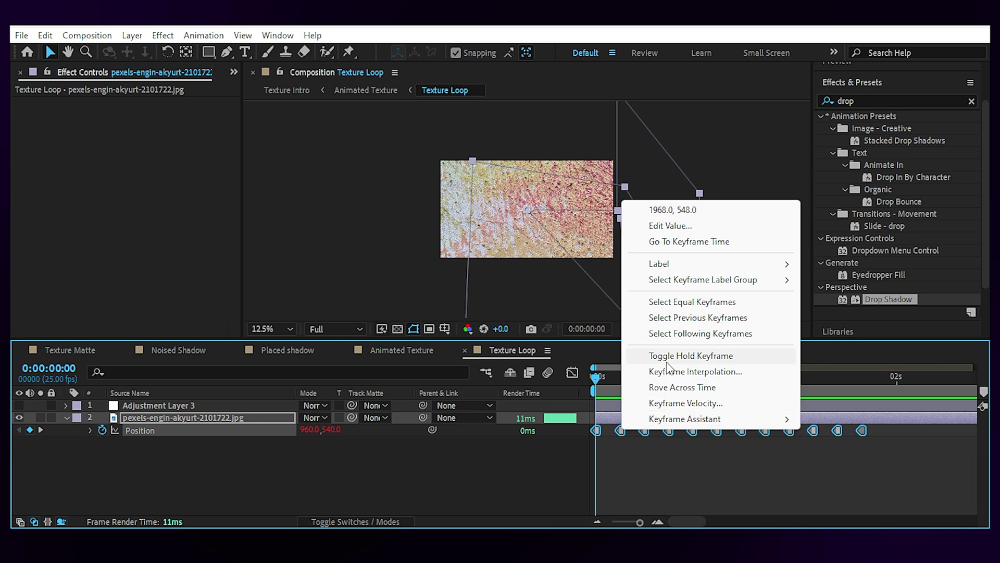
{"action": "left_click", "coordinate": [563, 474]}
{"action": "left_click", "coordinate": [657, 522]}
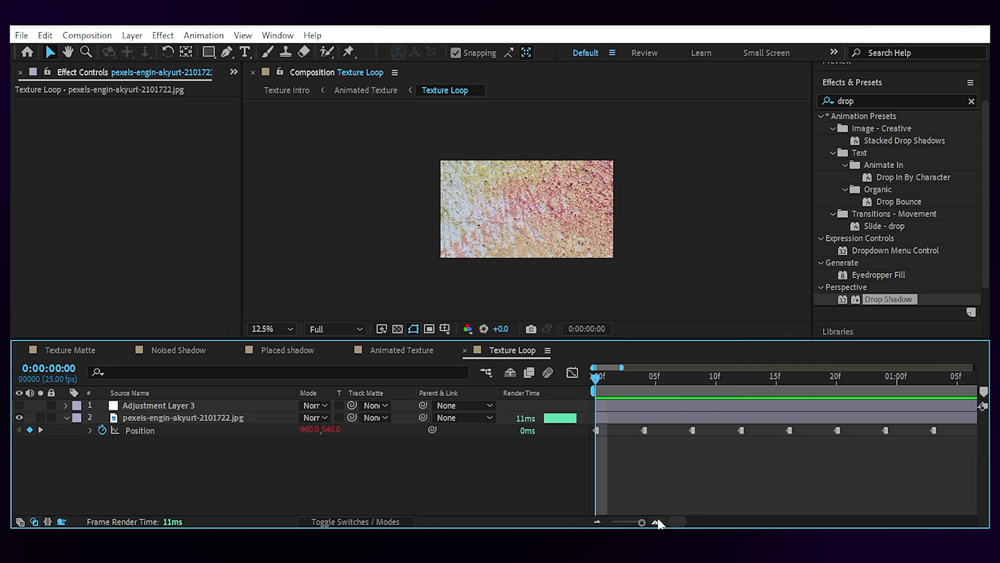
{"action": "left_click", "coordinate": [598, 521]}
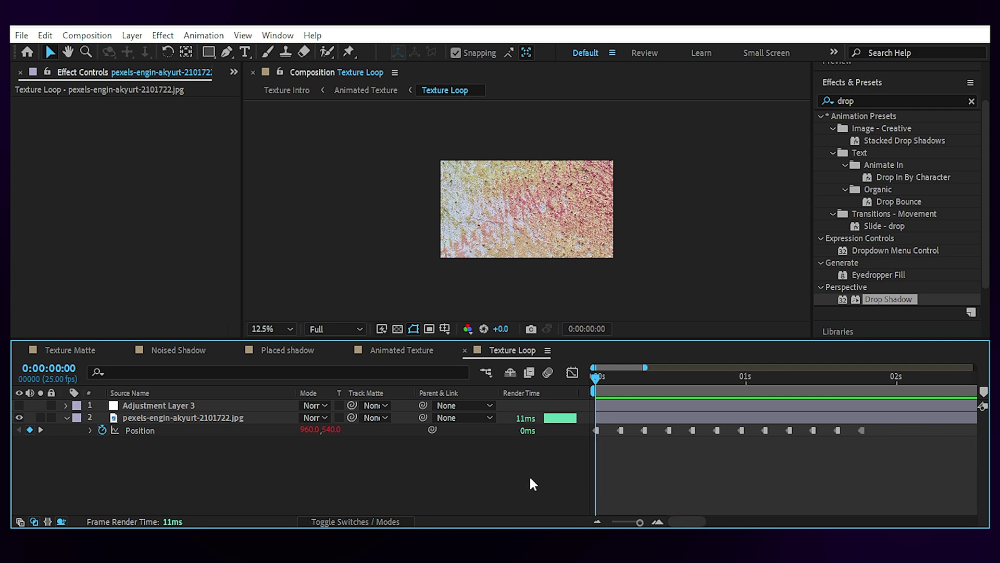
{"action": "left_click_drag", "start_coordinate": [604, 378], "coordinate": [445, 460]}
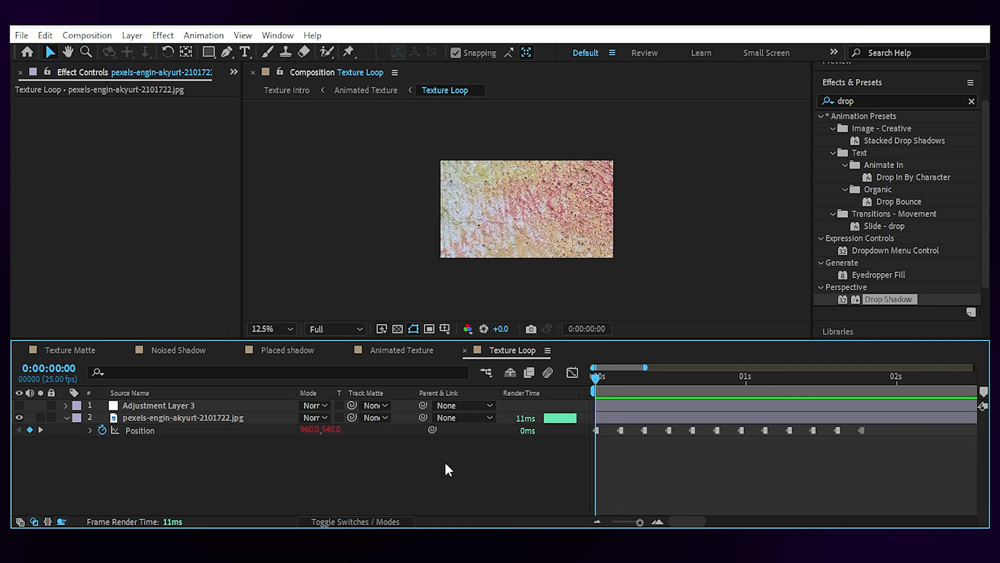
Add a loopOut() expression to Position and preview the repeating texture animation.
{"action": "left_click", "coordinate": [102, 431], "text": "alt"}
{"action": "type", "text": "loopOut()"}
{"action": "left_click", "coordinate": [632, 485]}
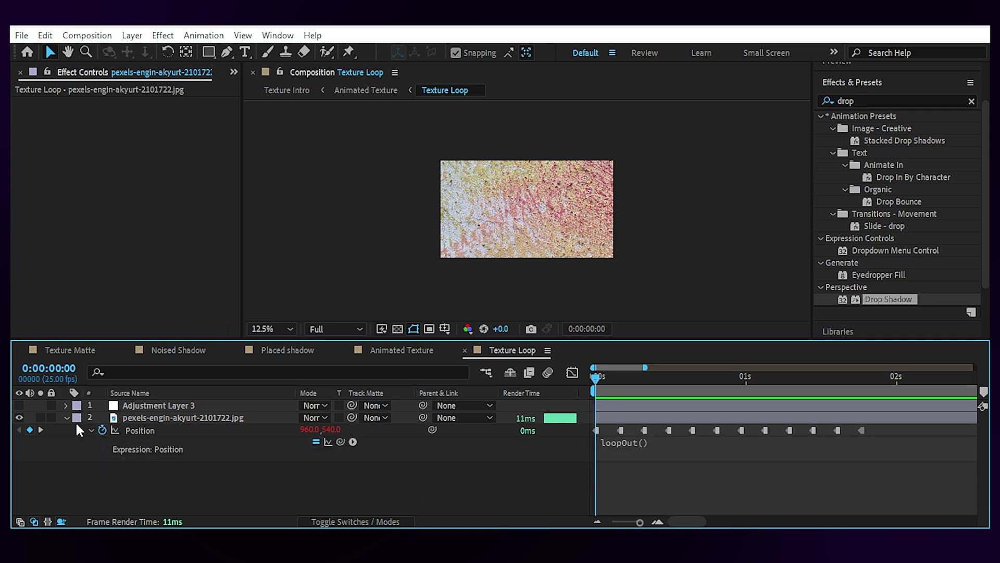
{"action": "left_click", "coordinate": [66, 418]}
{"action": "key", "text": "space"}
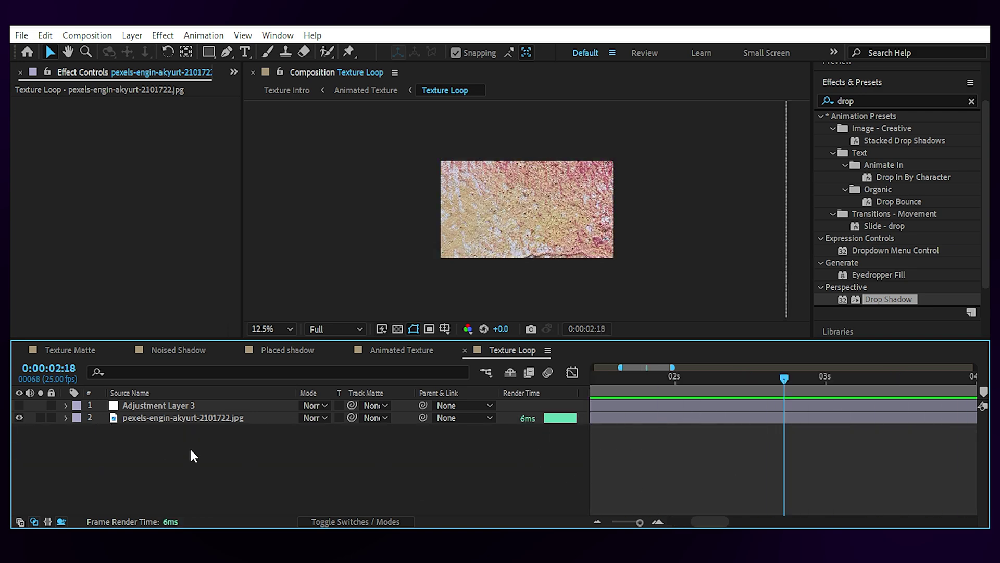
{"action": "key", "text": "u"}
{"action": "left_click", "coordinate": [808, 372]}
{"action": "key", "text": "space"}
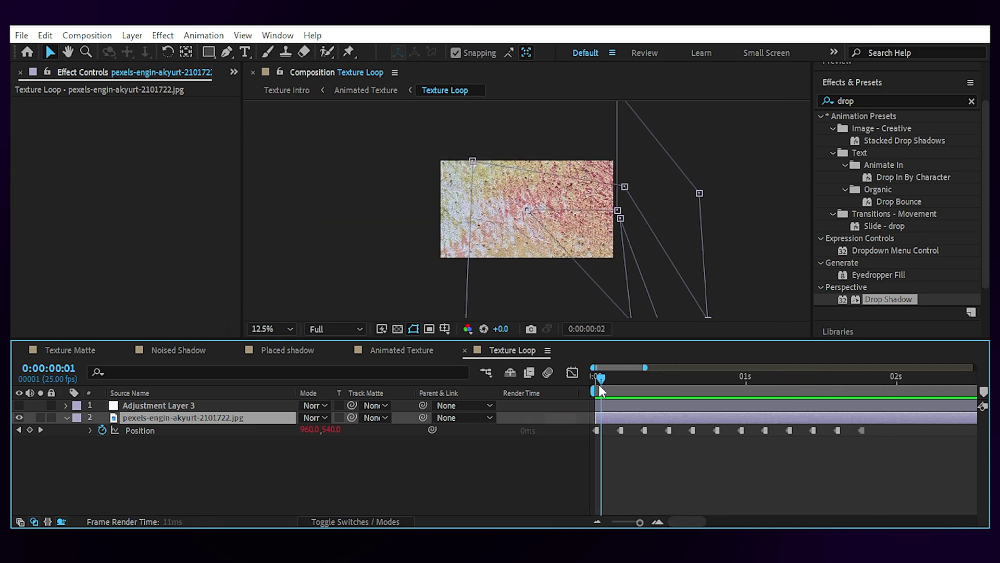
Re-enable Adjustment Layer 3 and compare the texture with its Curves effect off and on.
{"action": "left_click", "coordinate": [132, 405]}
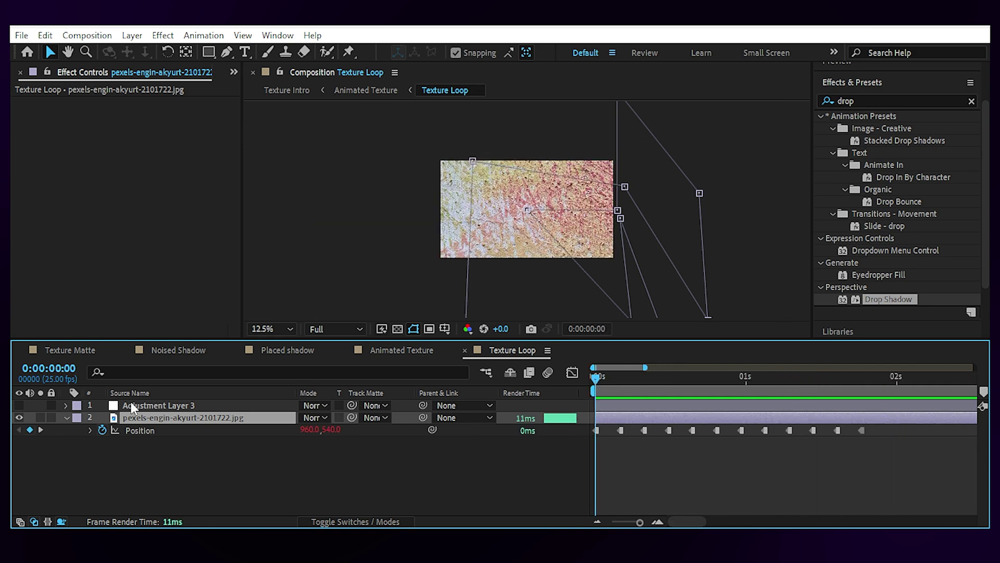
{"action": "left_click", "coordinate": [19, 405]}
{"action": "left_click", "coordinate": [28, 115]}
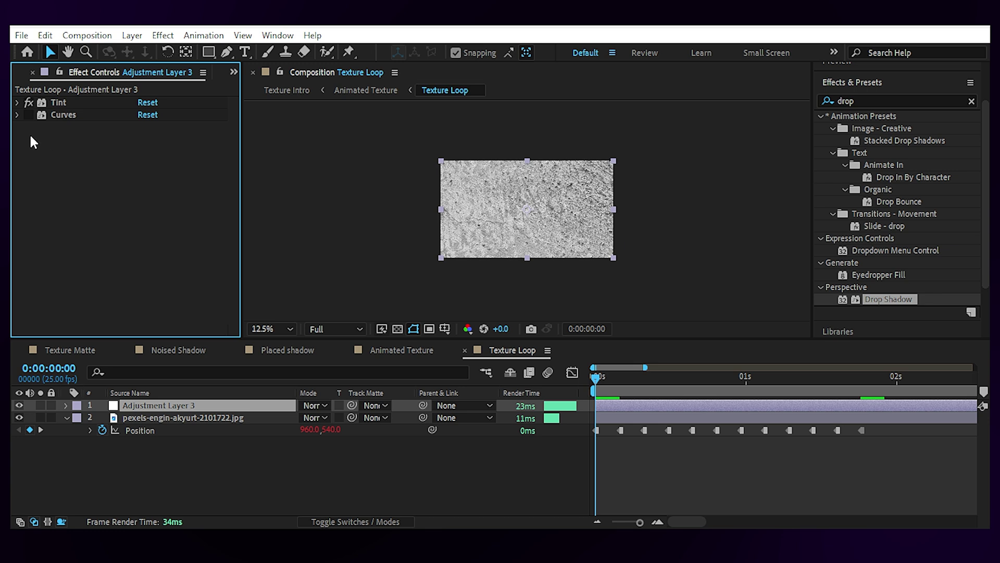
{"action": "left_click", "coordinate": [29, 116]}
{"action": "left_click", "coordinate": [655, 232]}
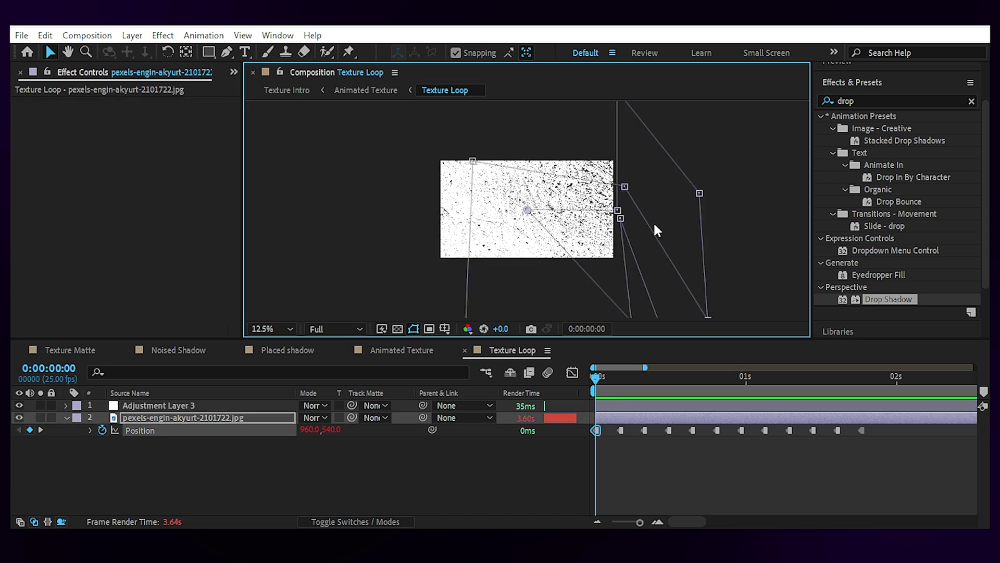
{"action": "left_click", "coordinate": [156, 405]}
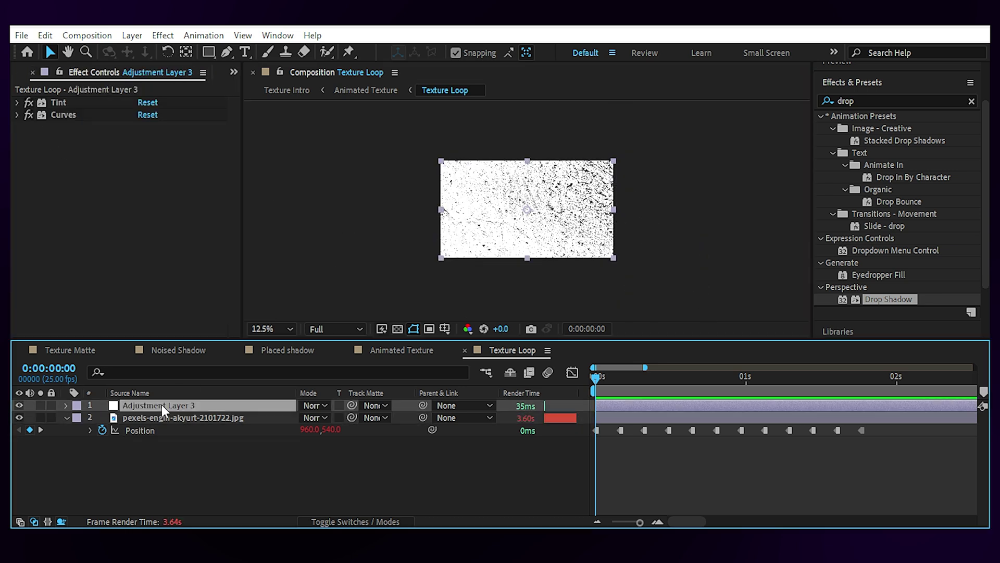
Try Tint's Swap Colors twice, leaving colours unchanged, then go back to Animated Texture.
{"action": "left_click", "coordinate": [189, 149]}
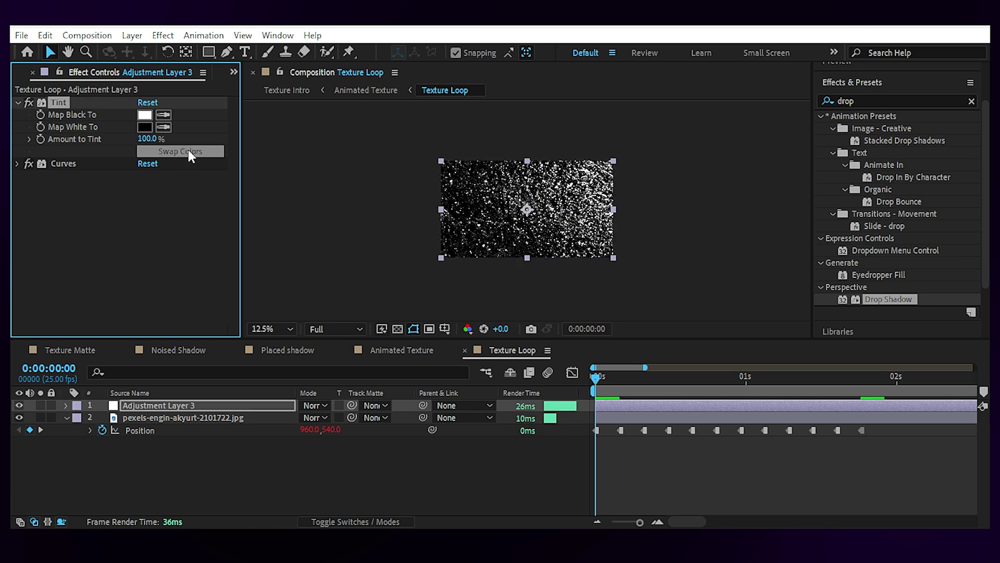
{"action": "left_click", "coordinate": [188, 149]}
{"action": "left_click", "coordinate": [18, 102]}
{"action": "left_click", "coordinate": [342, 472]}
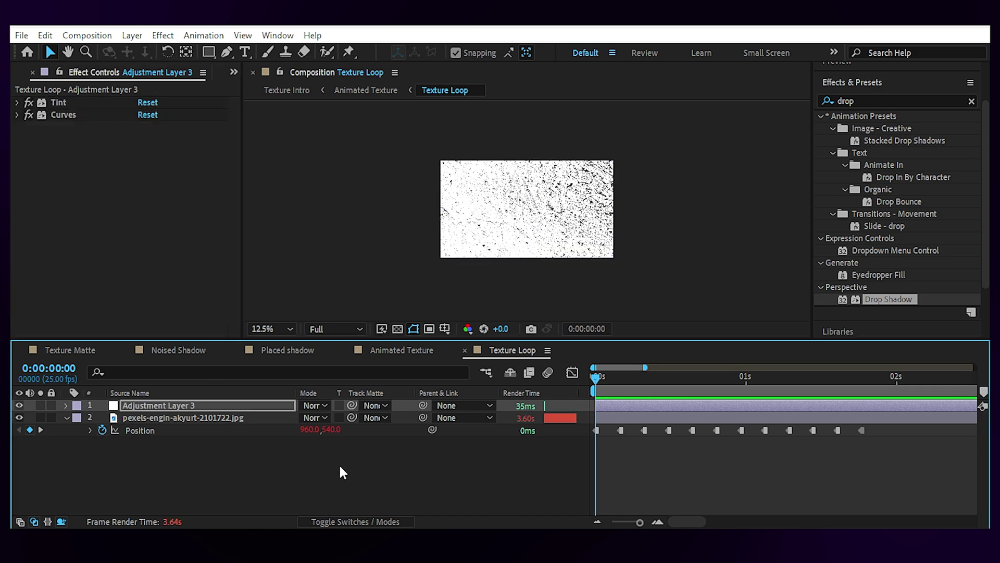
{"action": "left_click", "coordinate": [402, 350]}
Keep 3. Texture Loop as BG's displacement map, with Max Horizontal 115 and Max Vertical 1121.
{"action": "left_click", "coordinate": [125, 417]}
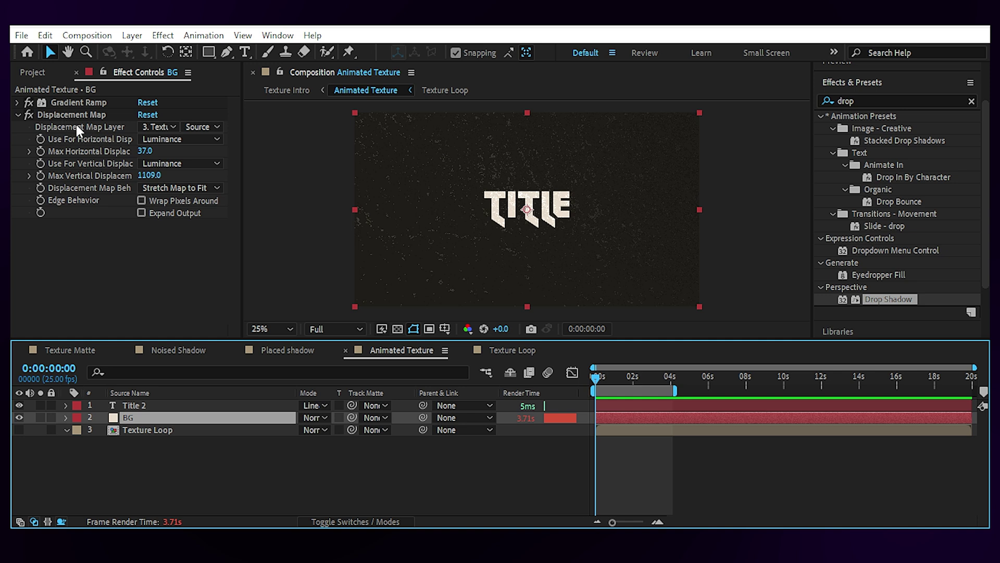
{"action": "left_click", "coordinate": [173, 127]}
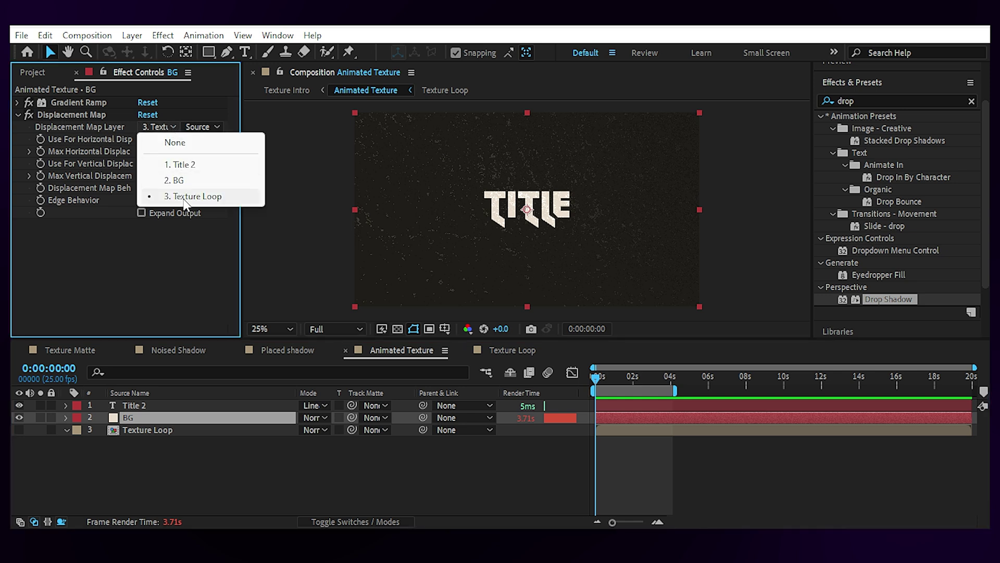
{"action": "left_click", "coordinate": [194, 196]}
{"action": "left_click_drag", "start_coordinate": [145, 151], "coordinate": [247, 163]}
{"action": "left_click_drag", "start_coordinate": [147, 175], "coordinate": [58, 192]}
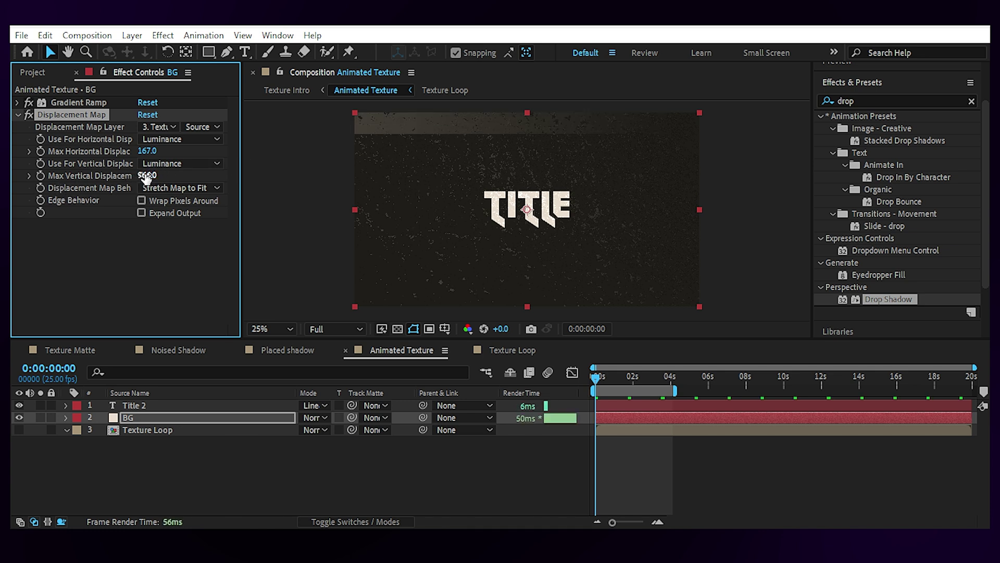
{"action": "left_click_drag", "start_coordinate": [147, 177], "coordinate": [228, 177]}
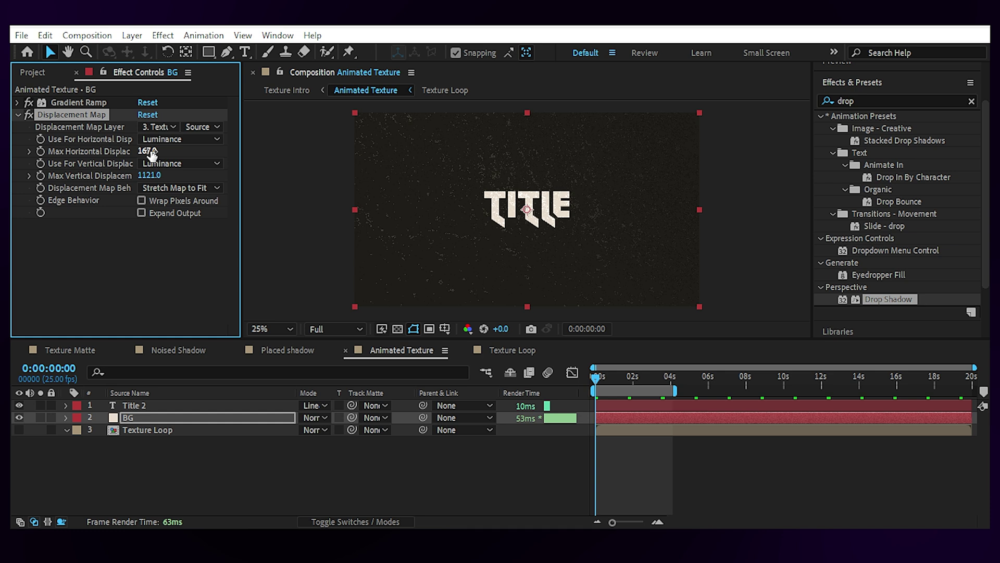
{"action": "left_click_drag", "start_coordinate": [151, 153], "coordinate": [121, 156]}
{"action": "left_click", "coordinate": [599, 386]}
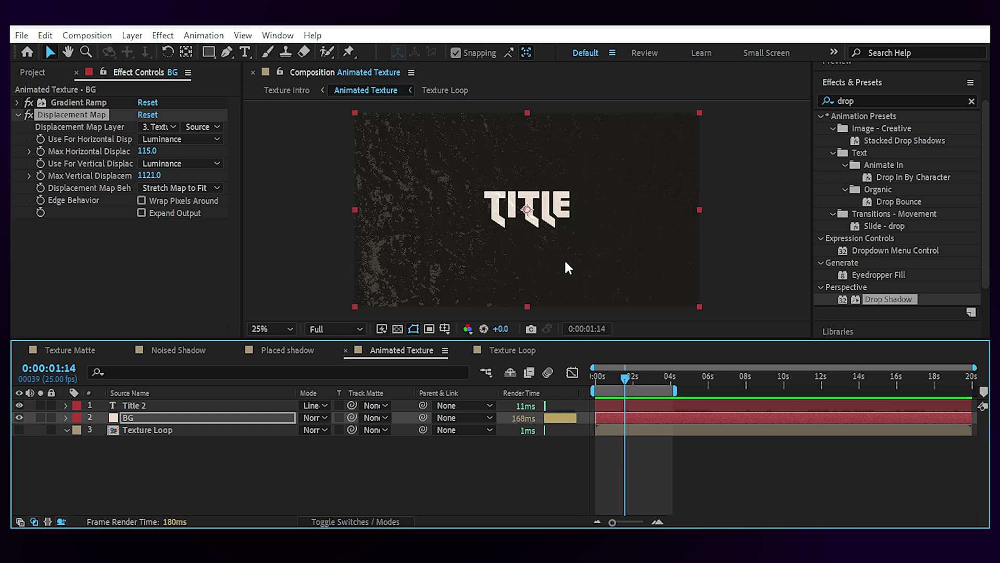
{"action": "key", "text": "period"}
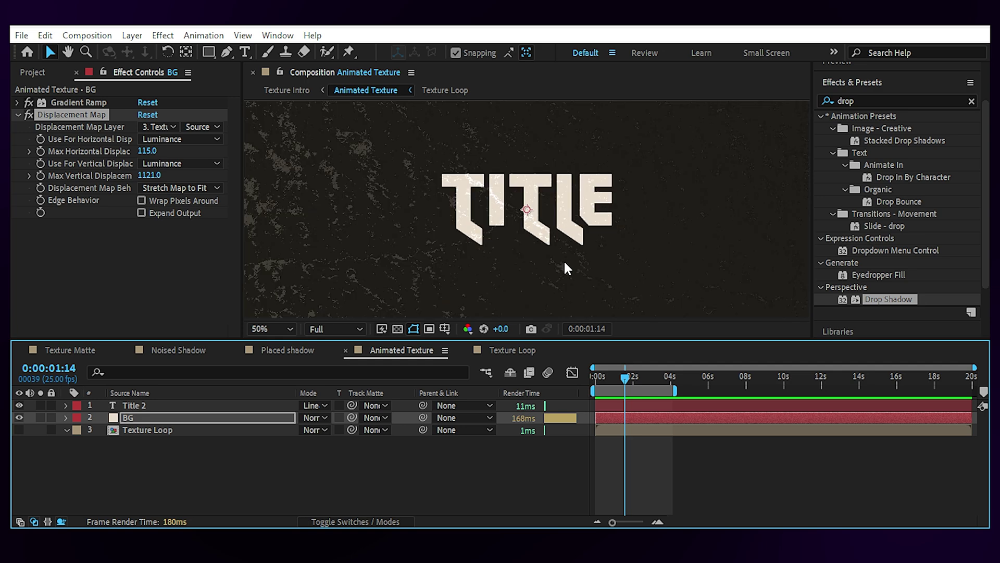
{"action": "left_click", "coordinate": [321, 402]}
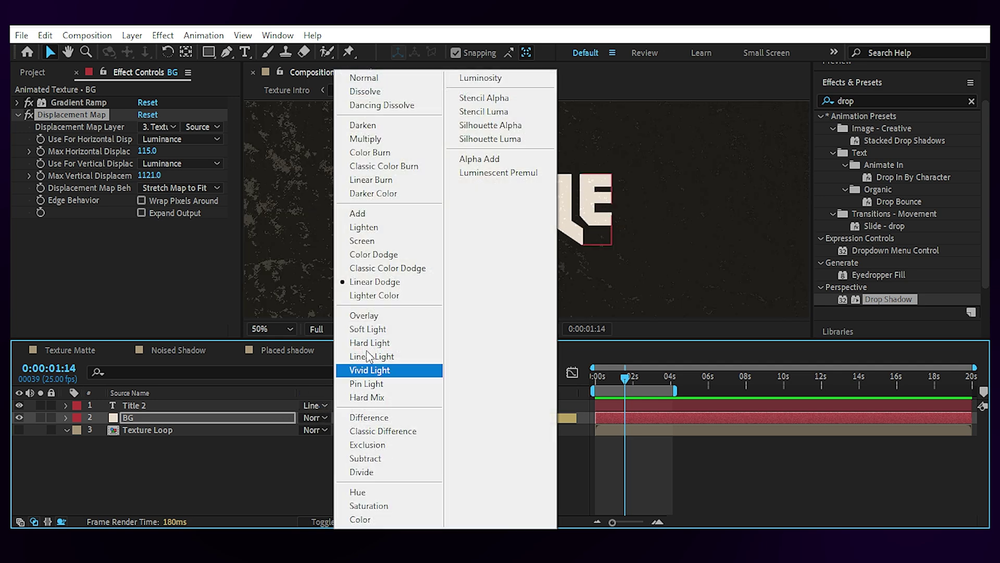
{"action": "left_click", "coordinate": [465, 310]}
{"action": "key", "text": "period"}
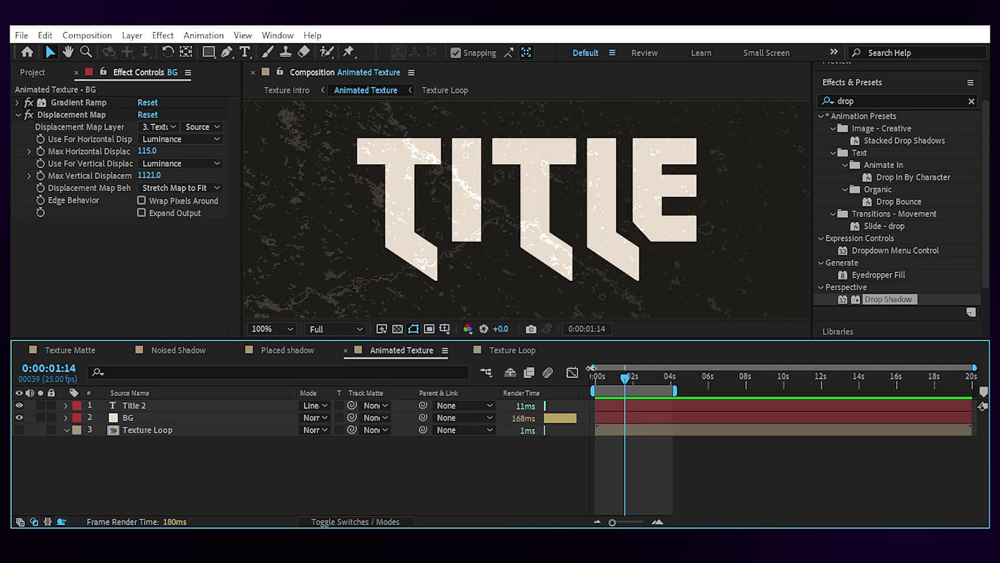
{"action": "left_click_drag", "start_coordinate": [630, 377], "coordinate": [637, 375]}
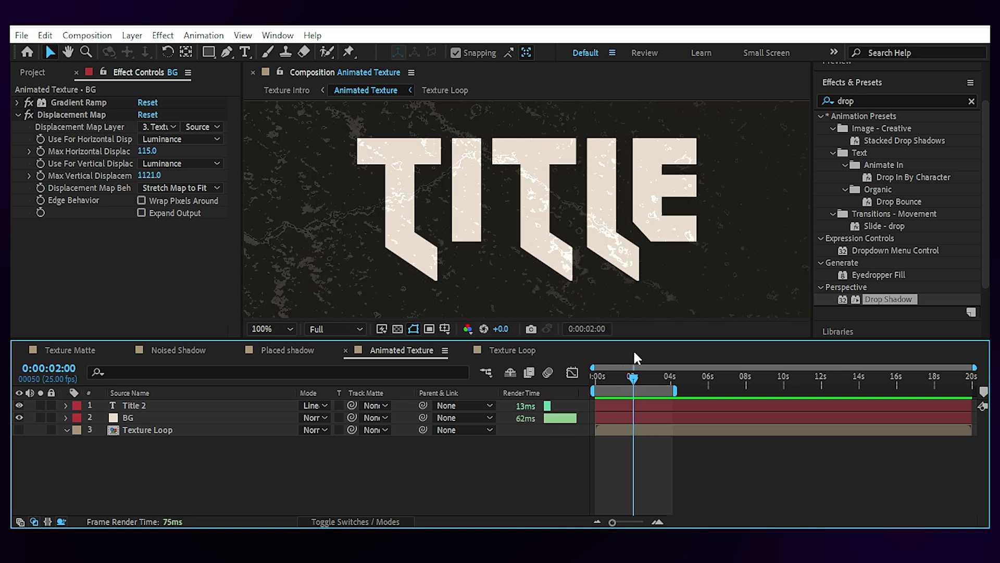